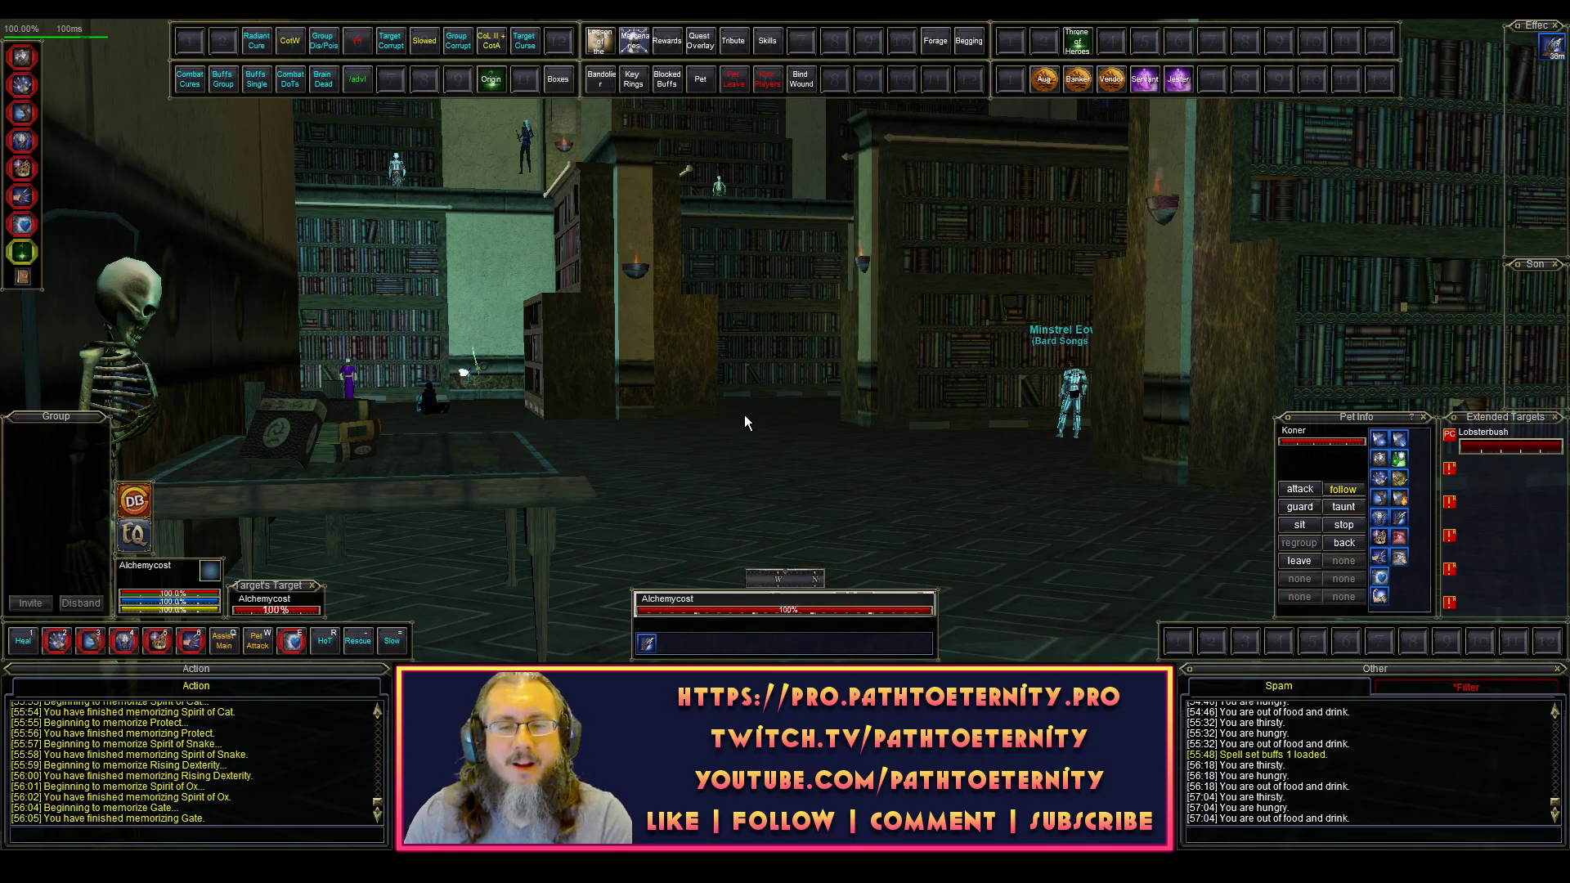
# - Switch to GINA and open the "^You begin casting Gate." trigger to view its settings
pyautogui.moveTo(799, 414); pyautogui.dragTo(759, 420)
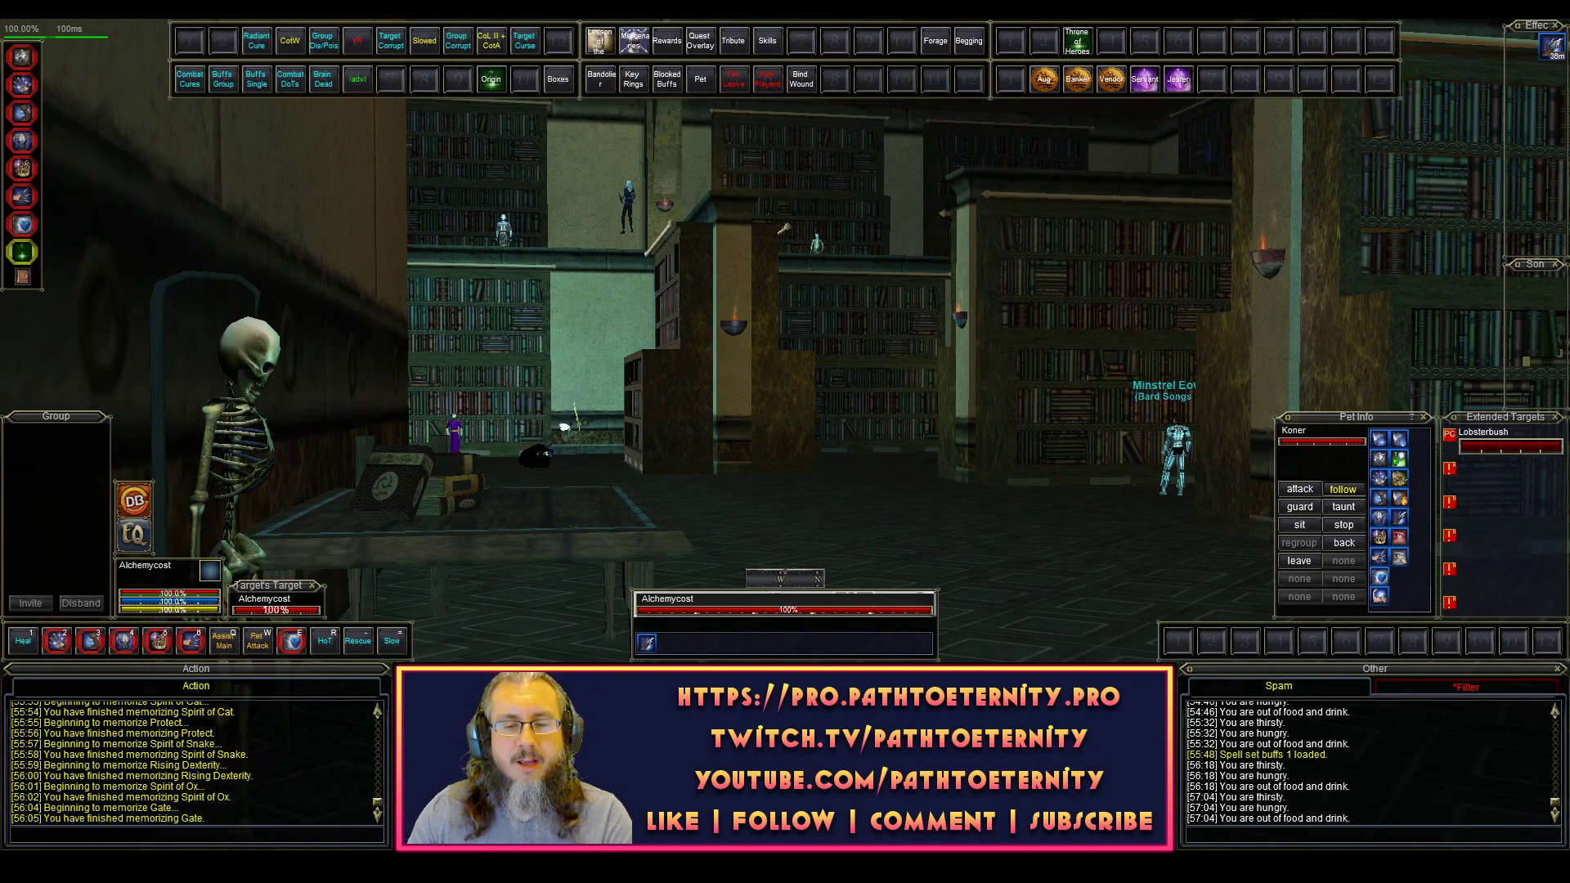
pyautogui.hotkey('alt', 'Tab')
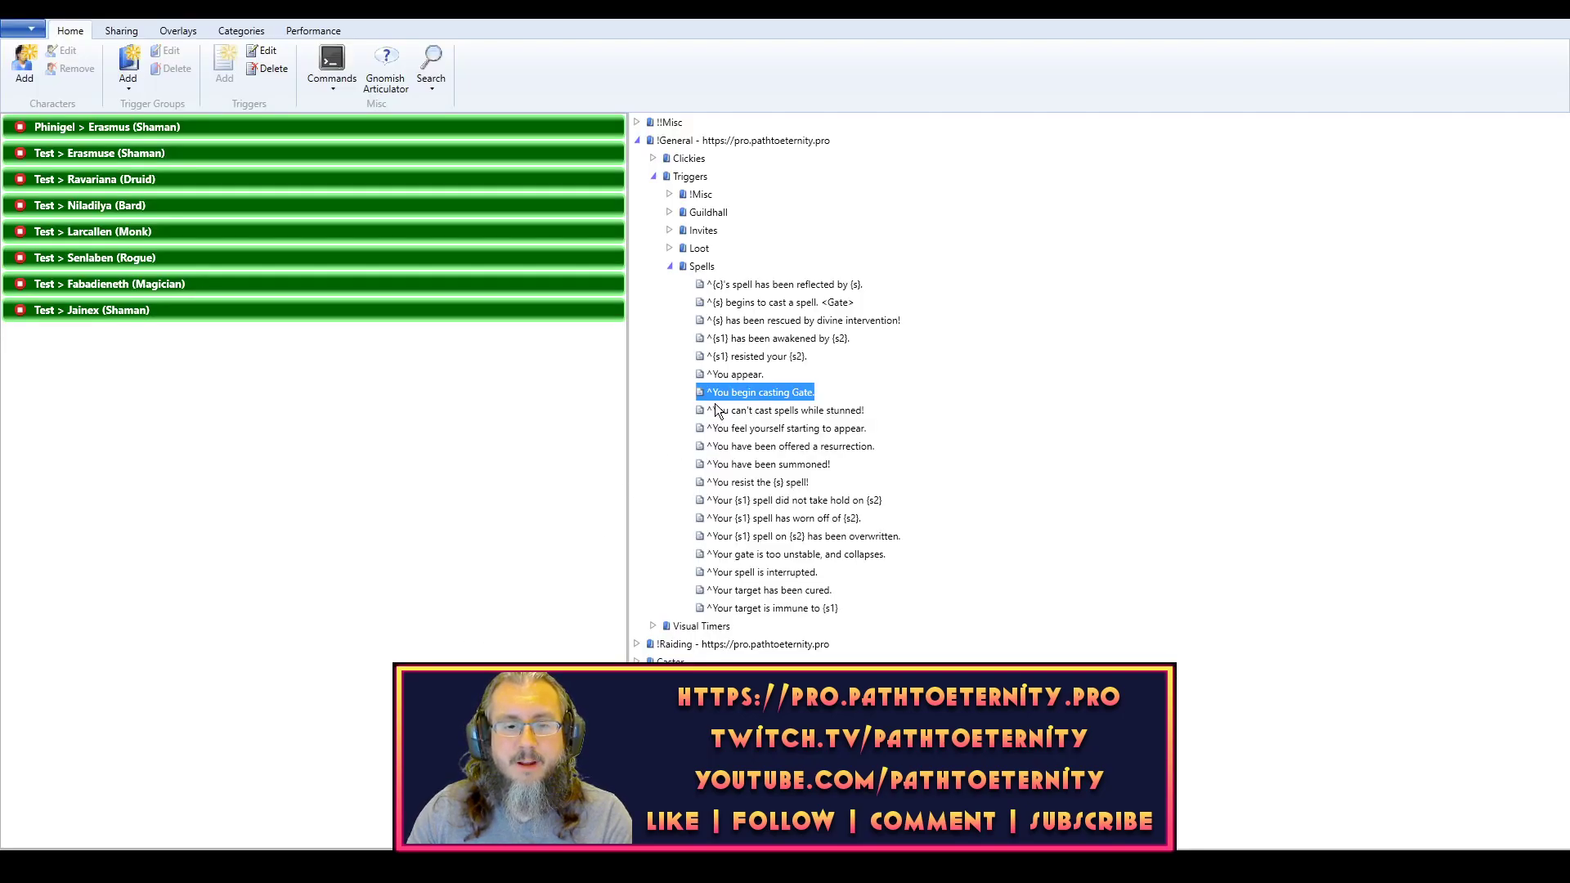
pyautogui.doubleClick(769, 396)
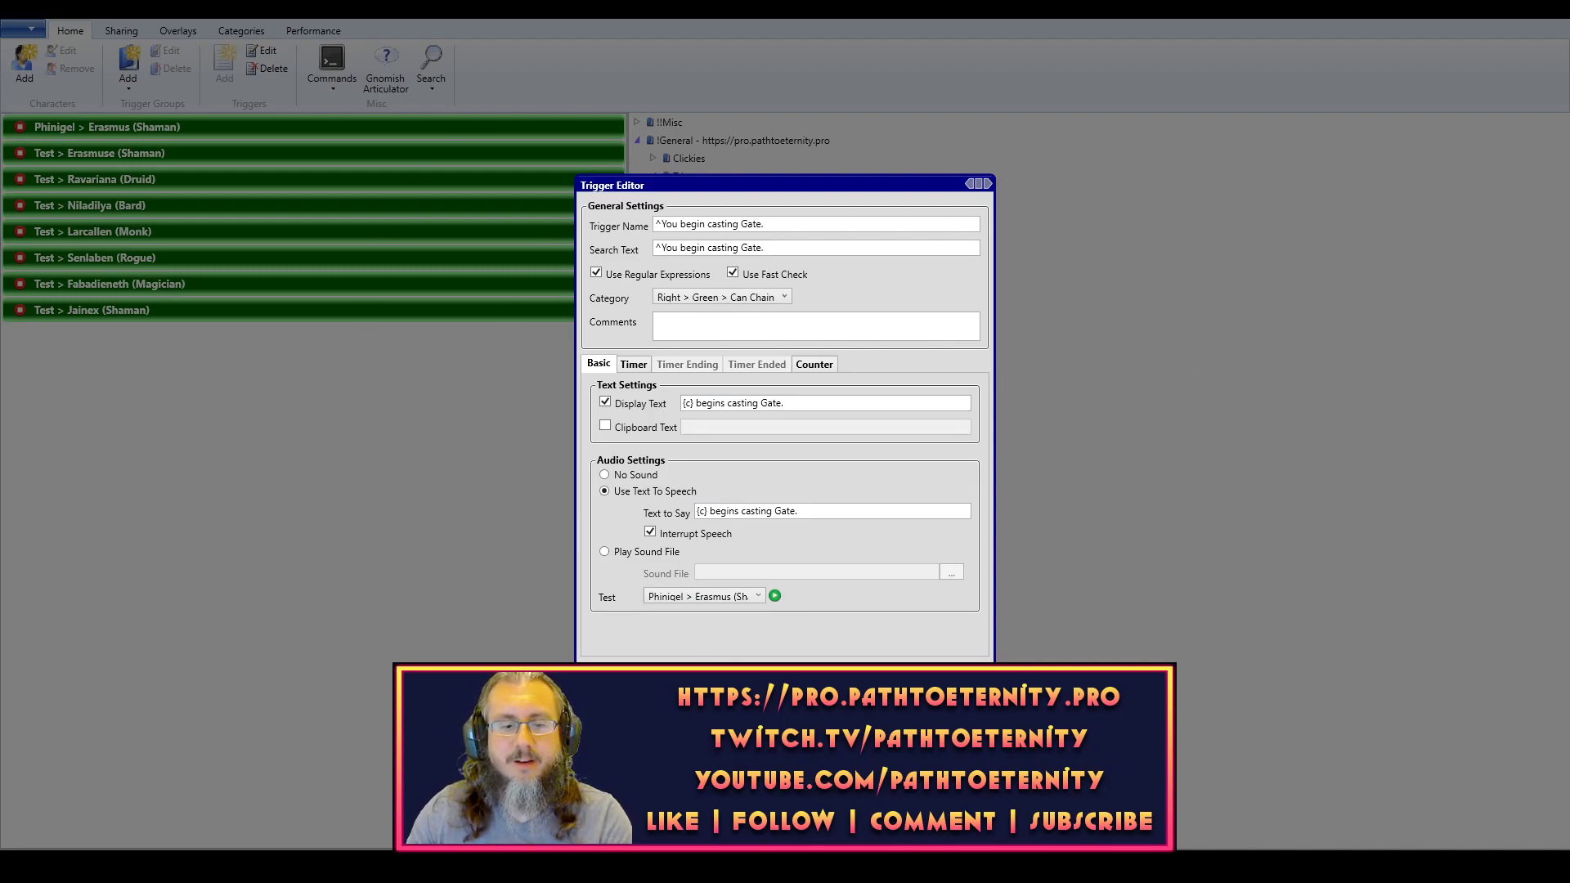
# - Switch to EverQuest, start casting the Gate spell to test the trigger, and interrupt the cast by moving
pyautogui.hotkey('alt', 'Tab')
pyautogui.moveTo(701, 507); pyautogui.dragTo(654, 528)
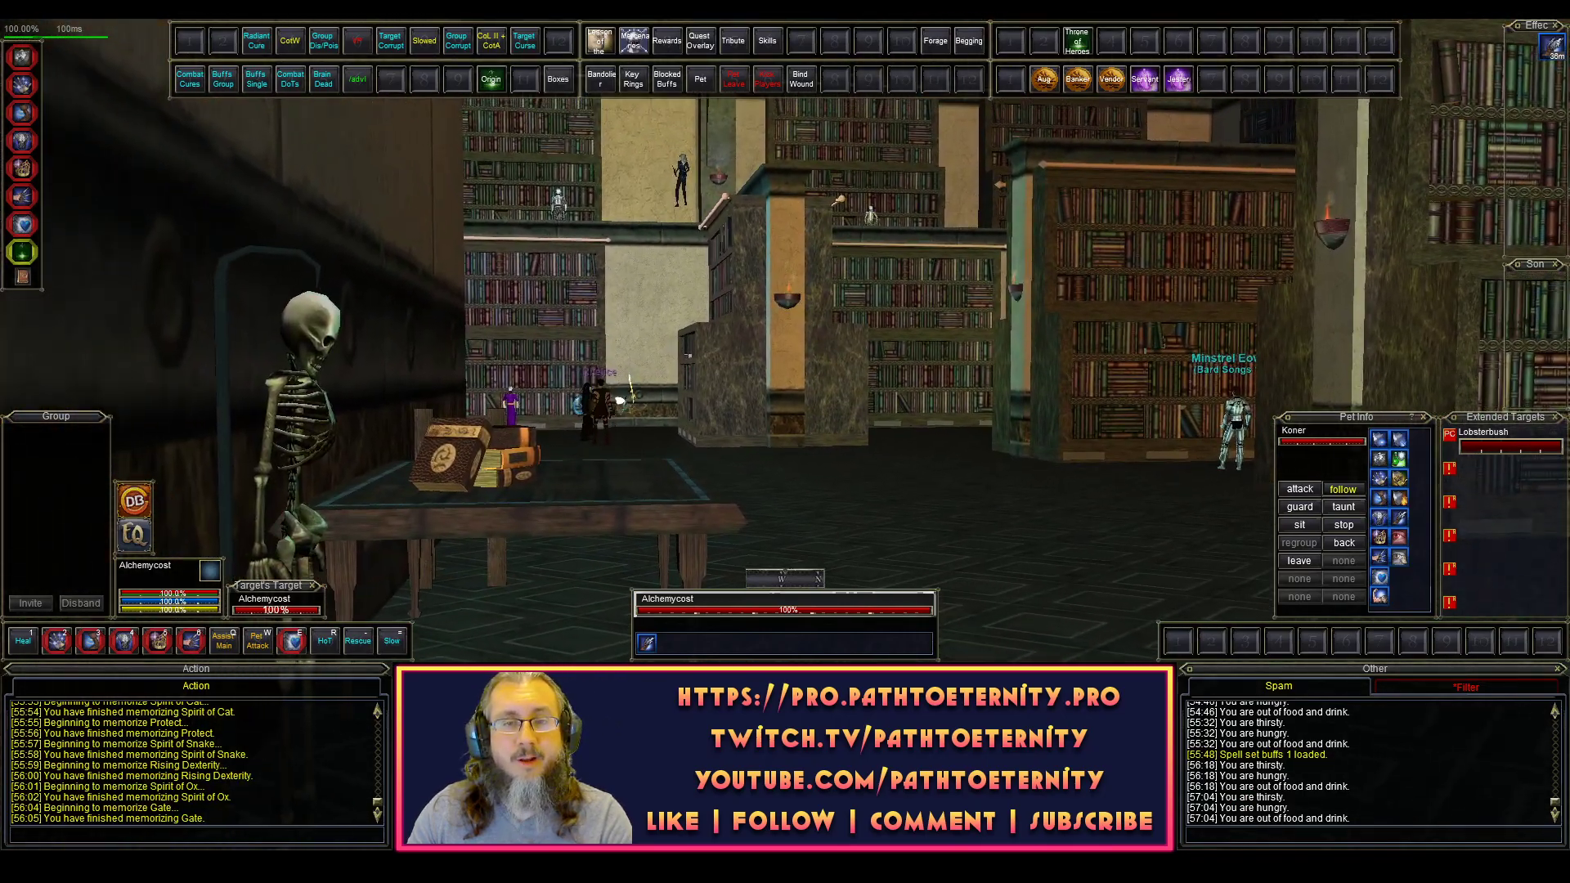
pyautogui.click(29, 255)
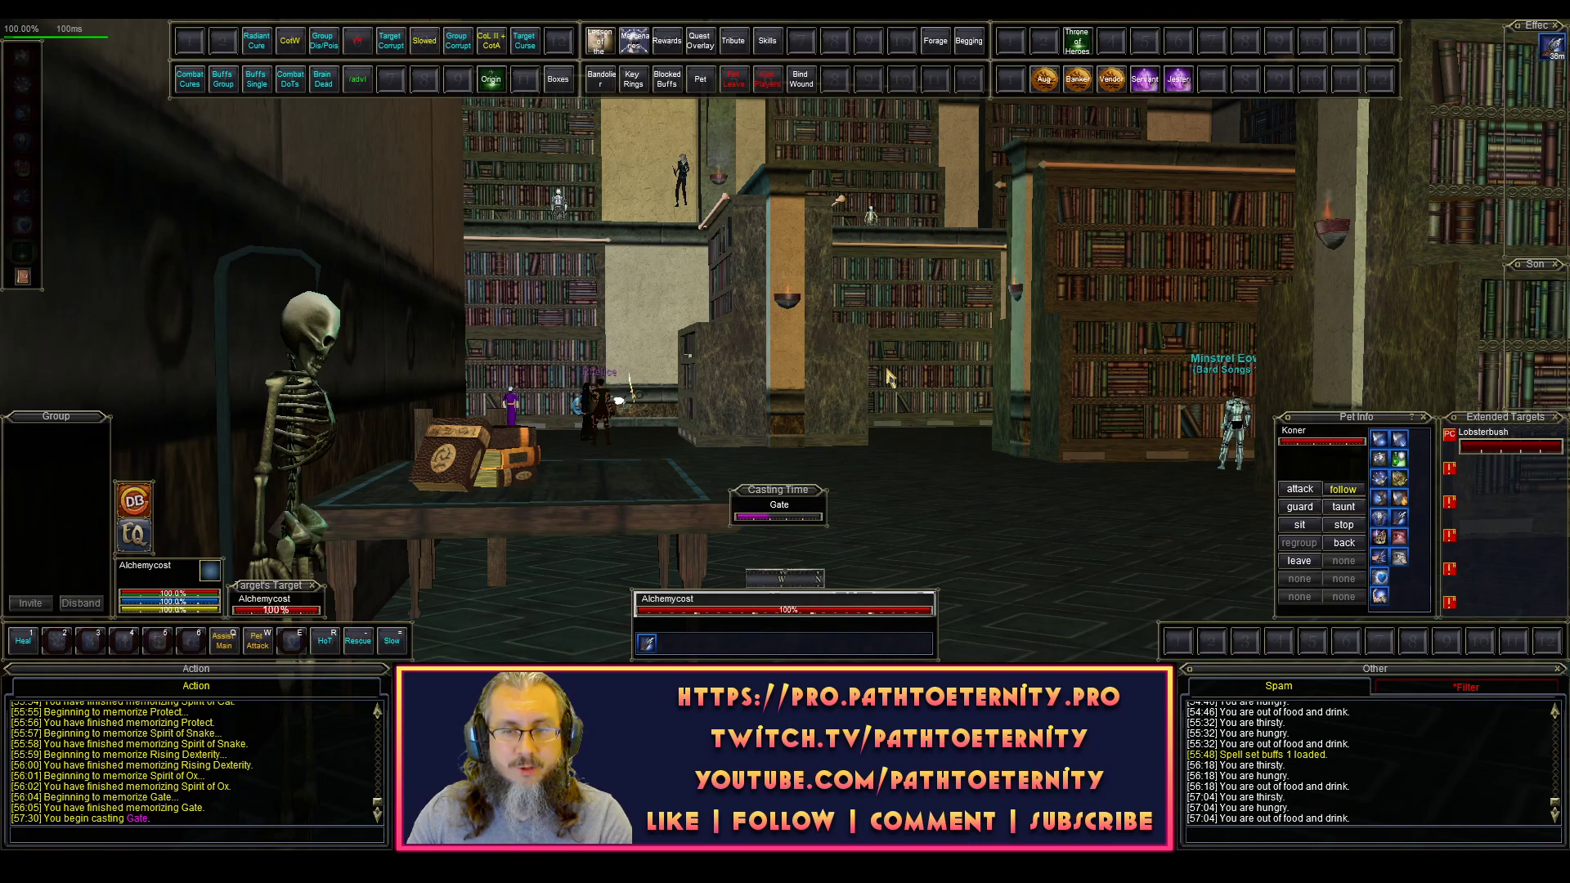
pyautogui.press('d')
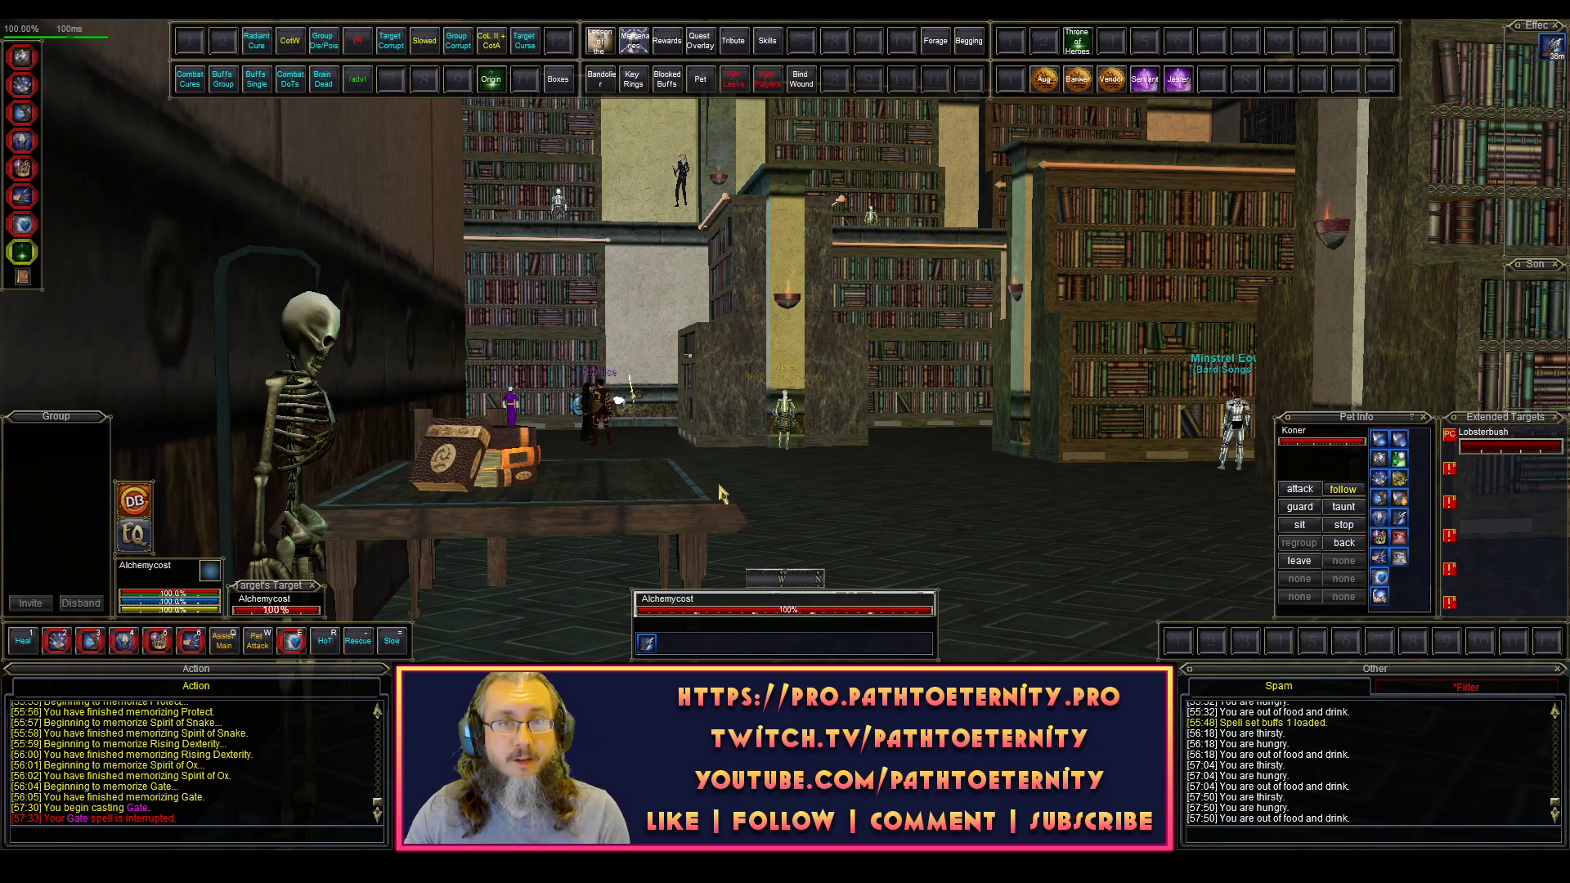
# - Return to GINA, close the open trigger, and add a character with eqlog_Alchemycost_test.txt from the Logs folder as its log file
pyautogui.hotkey('alt', 'Tab')
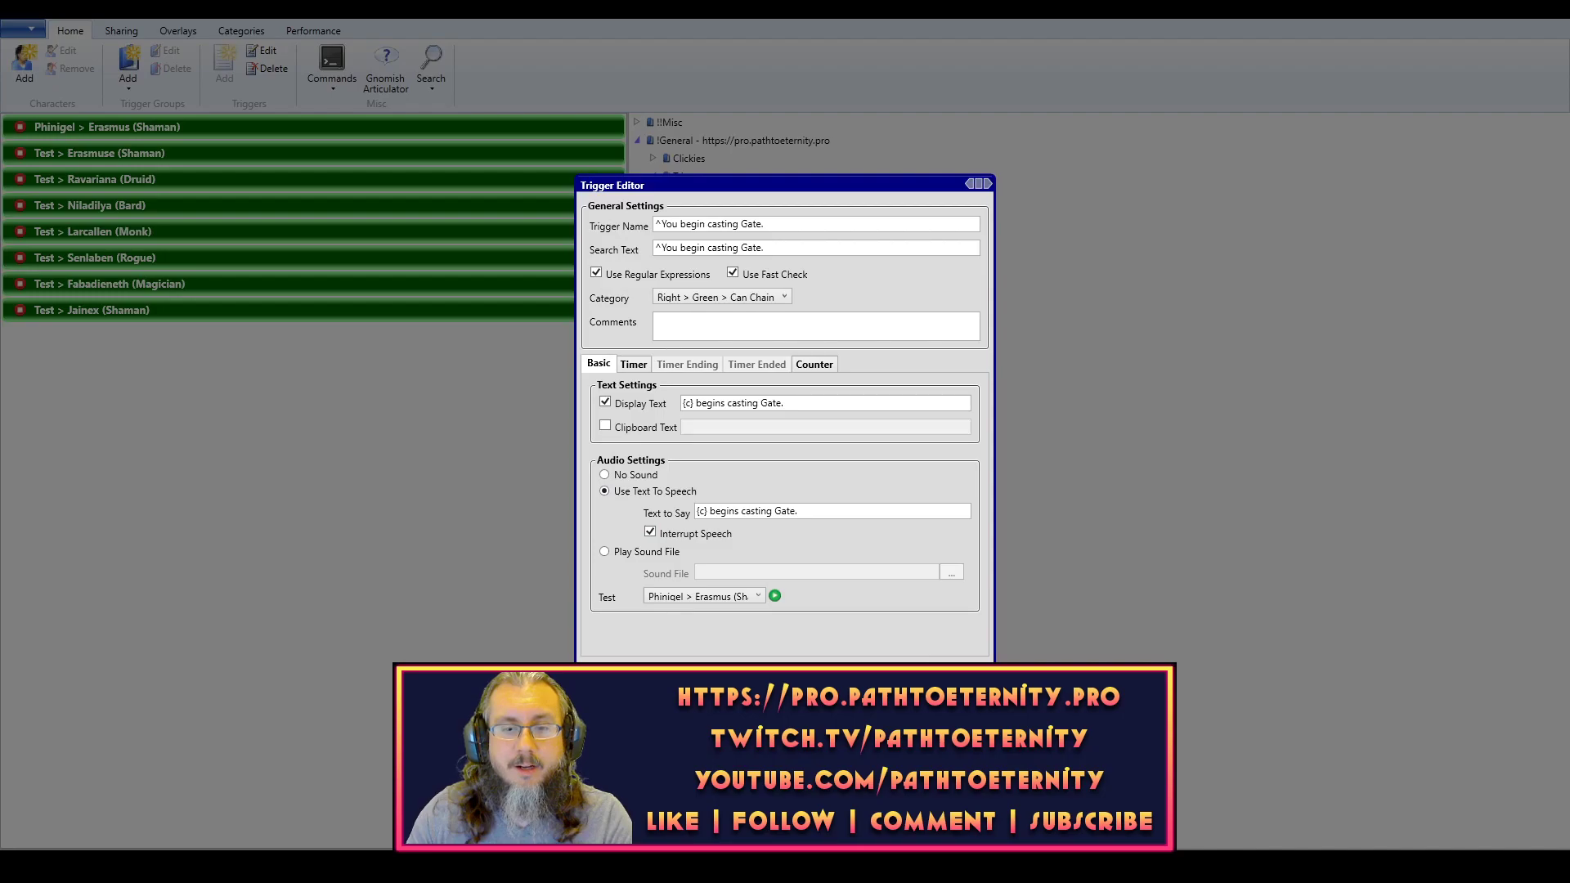
pyautogui.press('Escape')
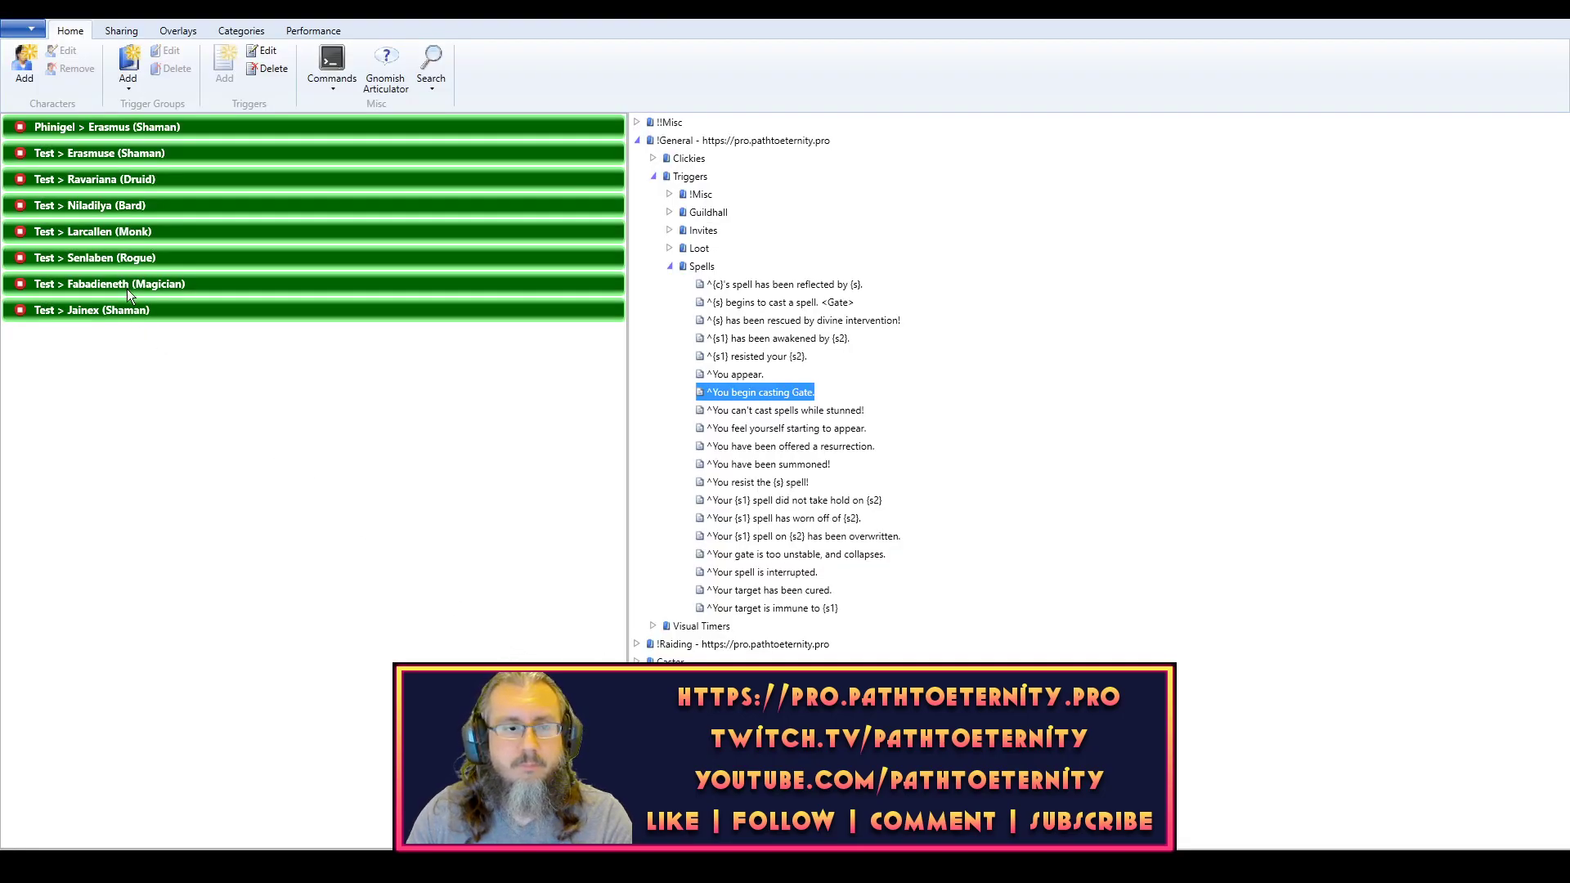
pyautogui.click(25, 85)
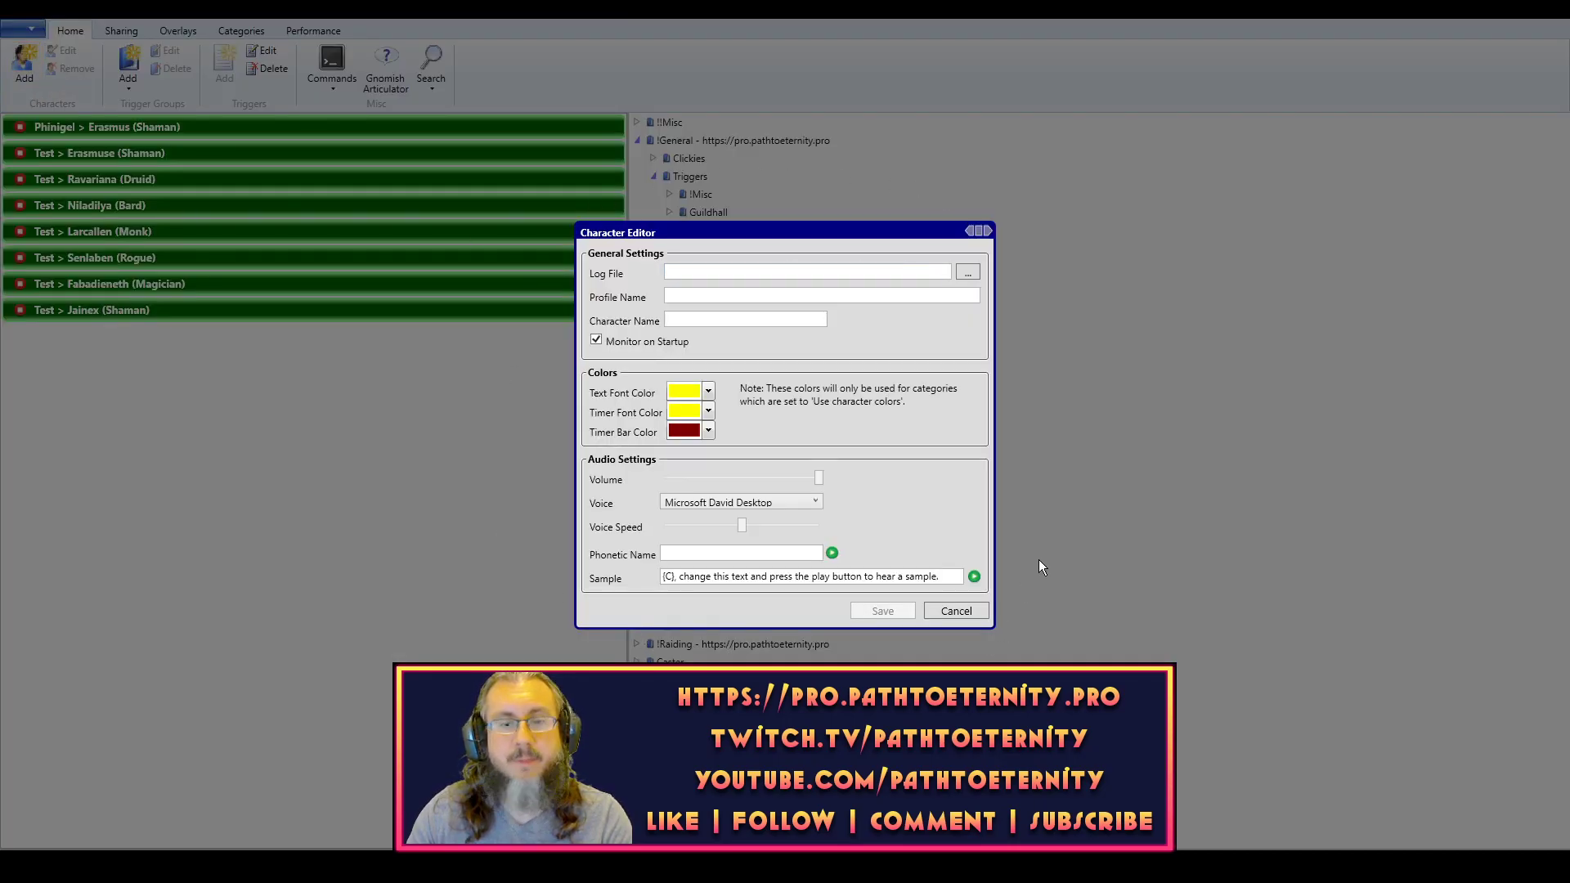
pyautogui.click(968, 273)
pyautogui.click(772, 300)
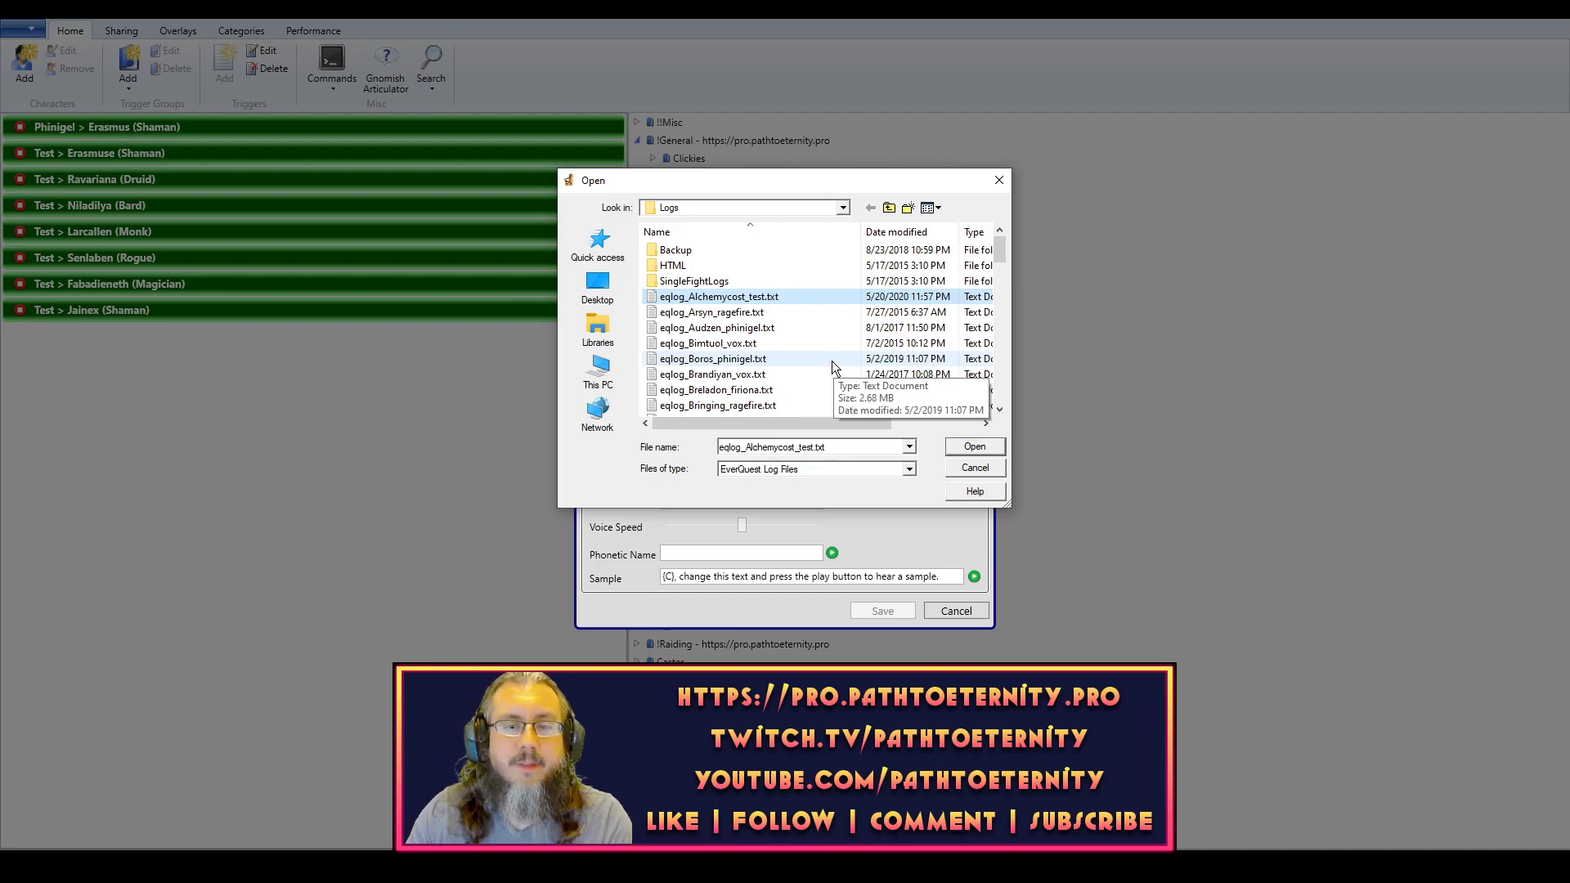
pyautogui.click(889, 208)
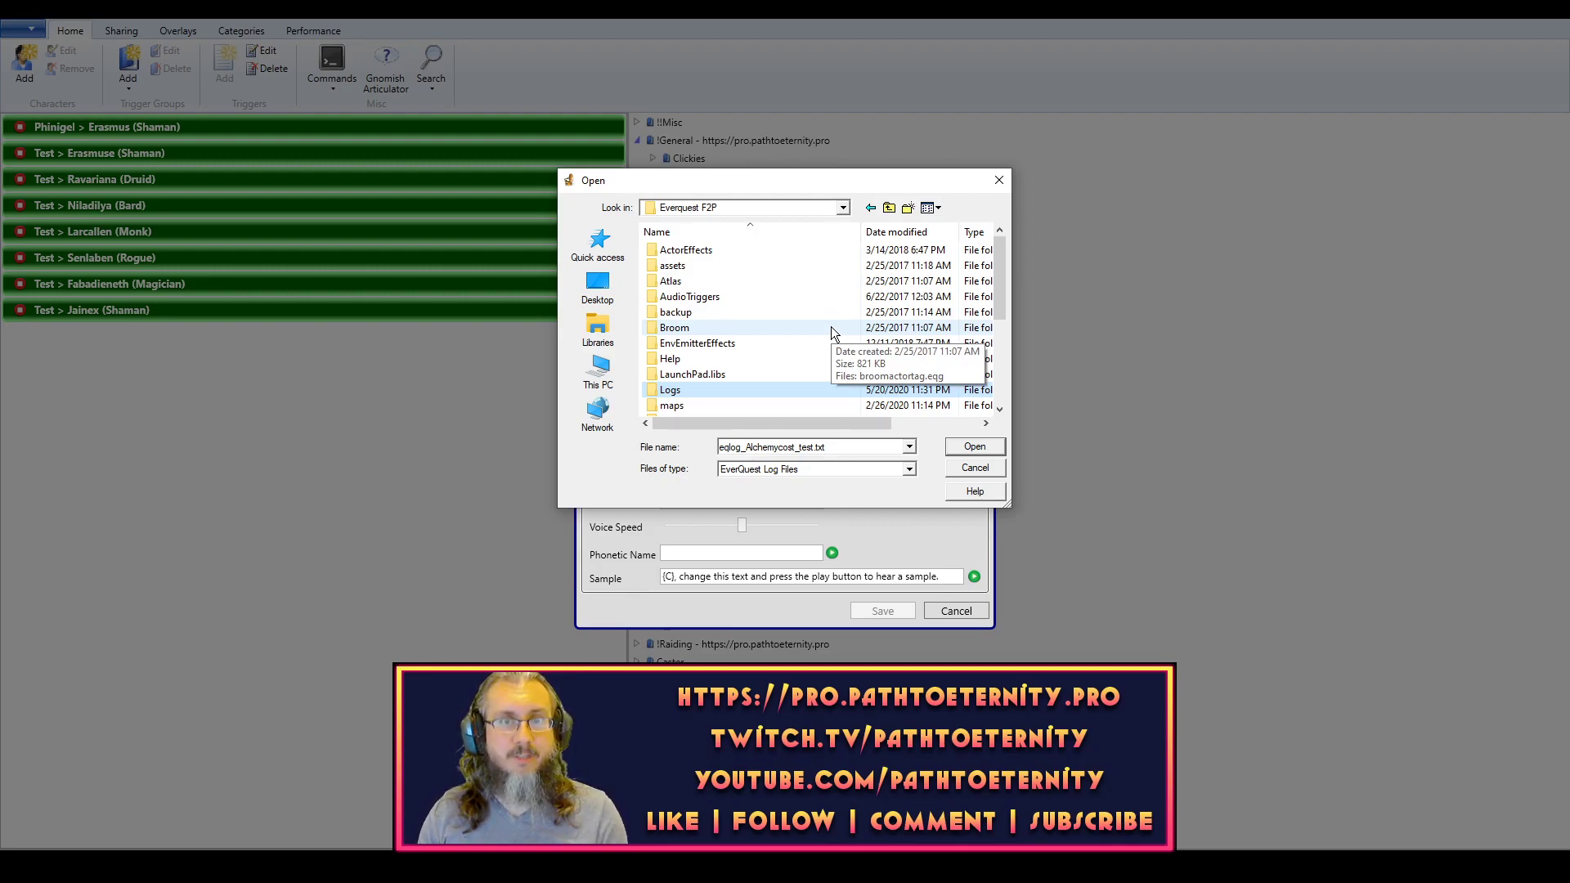
pyautogui.doubleClick(679, 389)
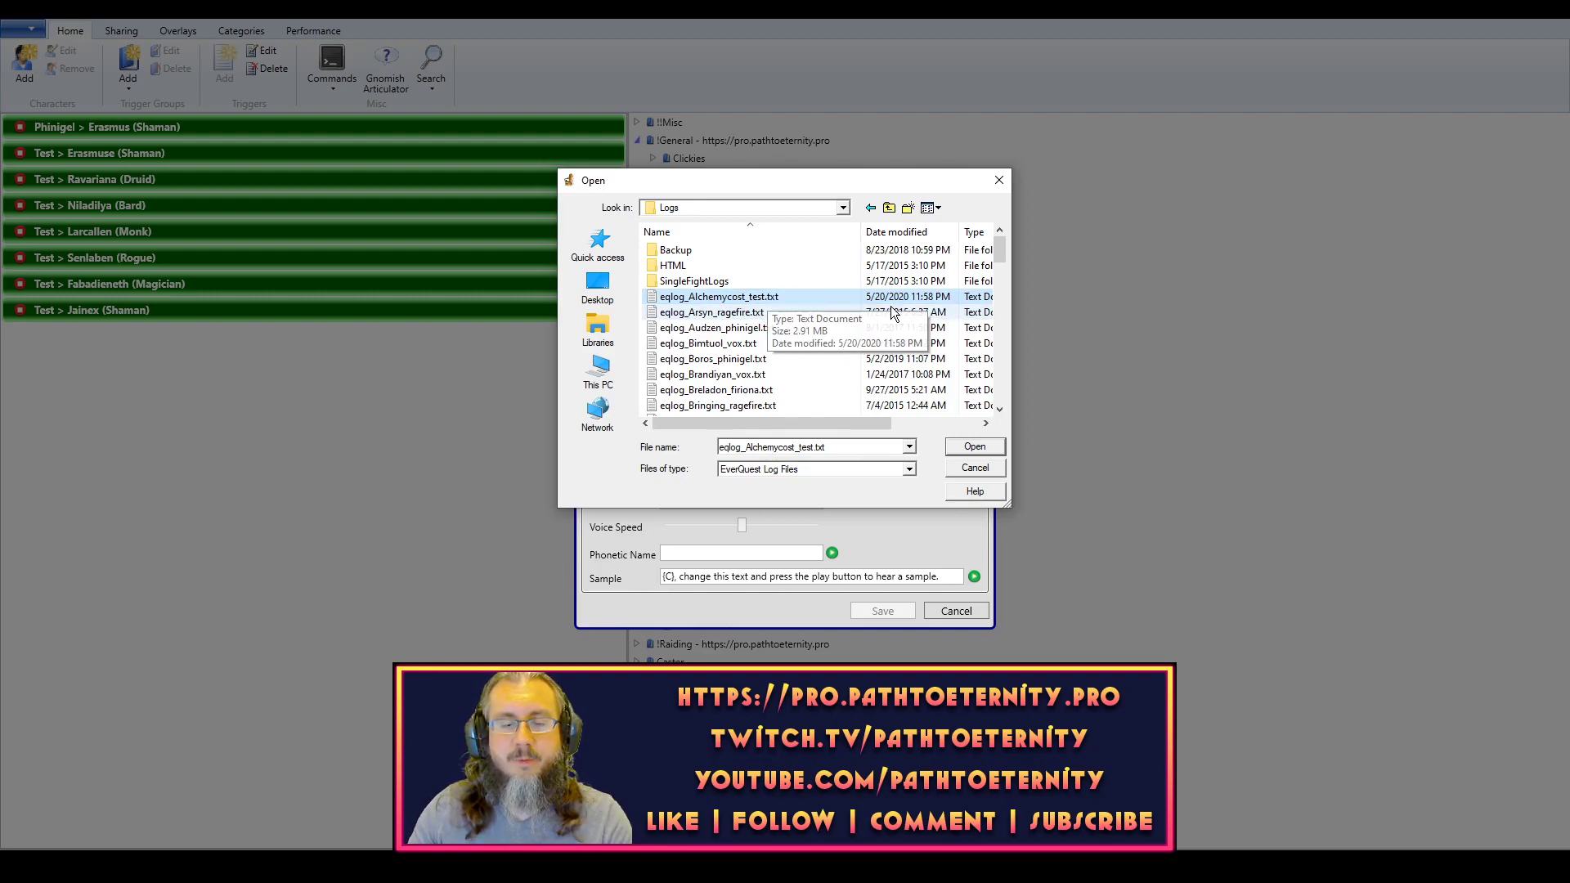
pyautogui.click(975, 448)
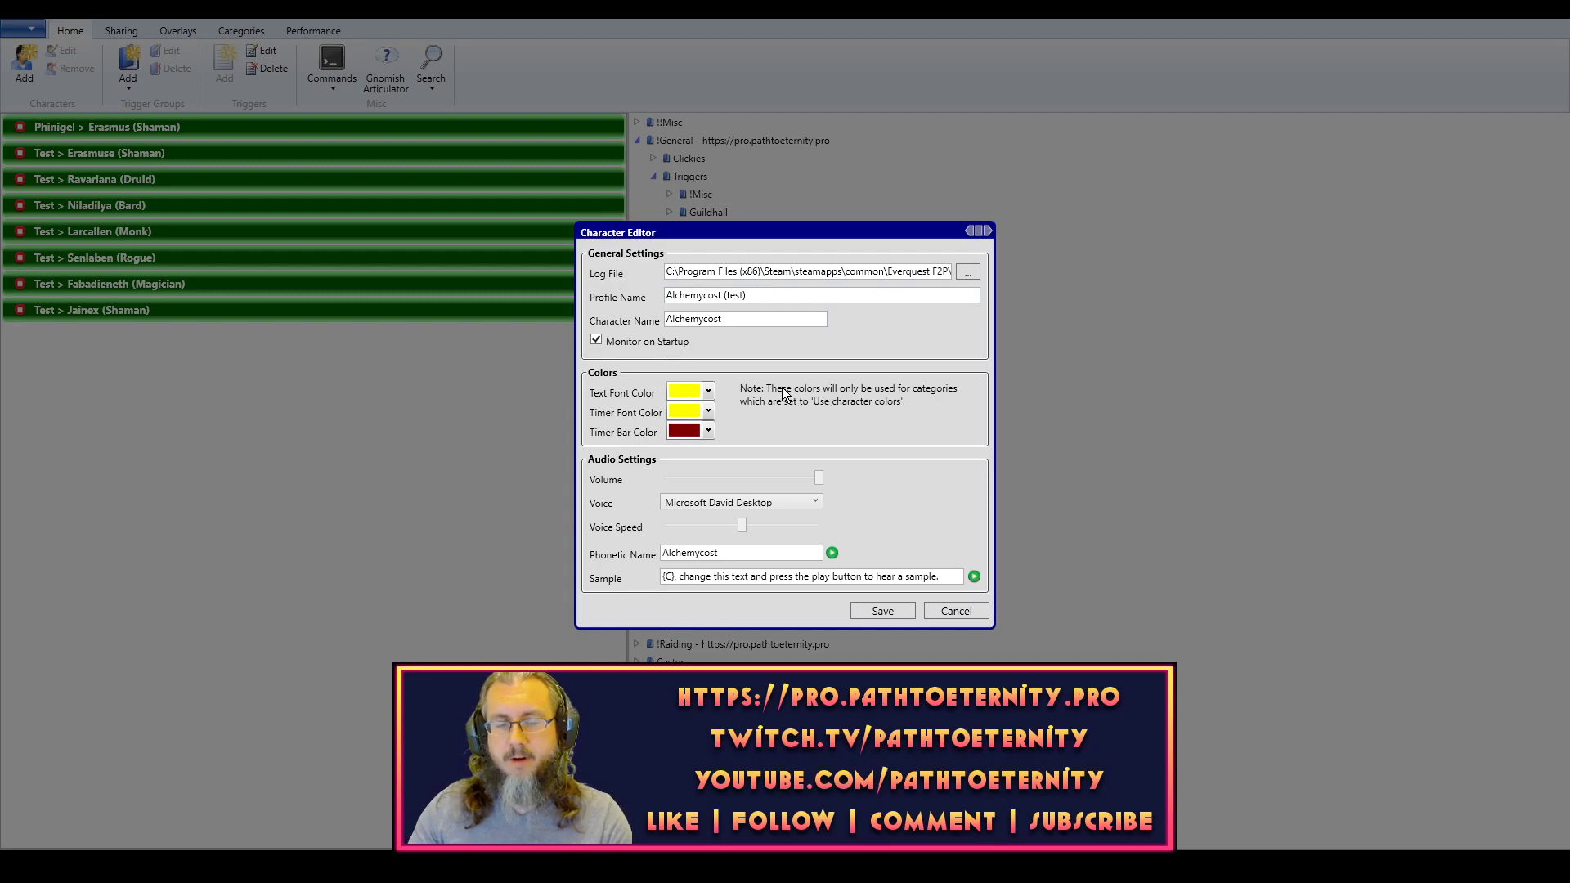
# - Set the new character's profile name to "Test > Alchemycost (Shaman)"
pyautogui.click(777, 295)
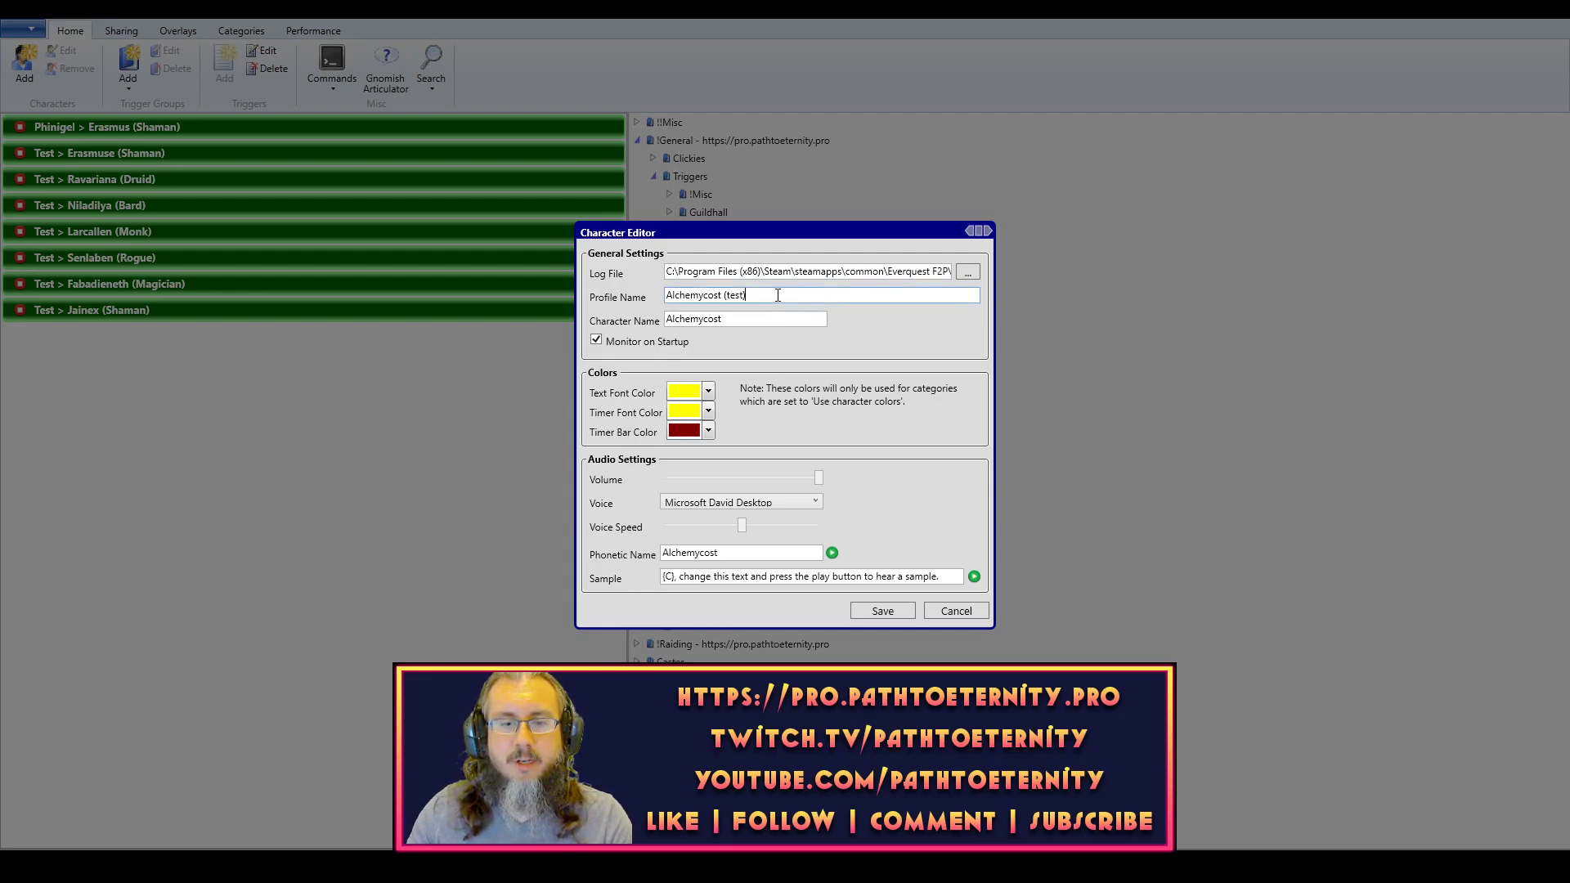
pyautogui.write('Test >')
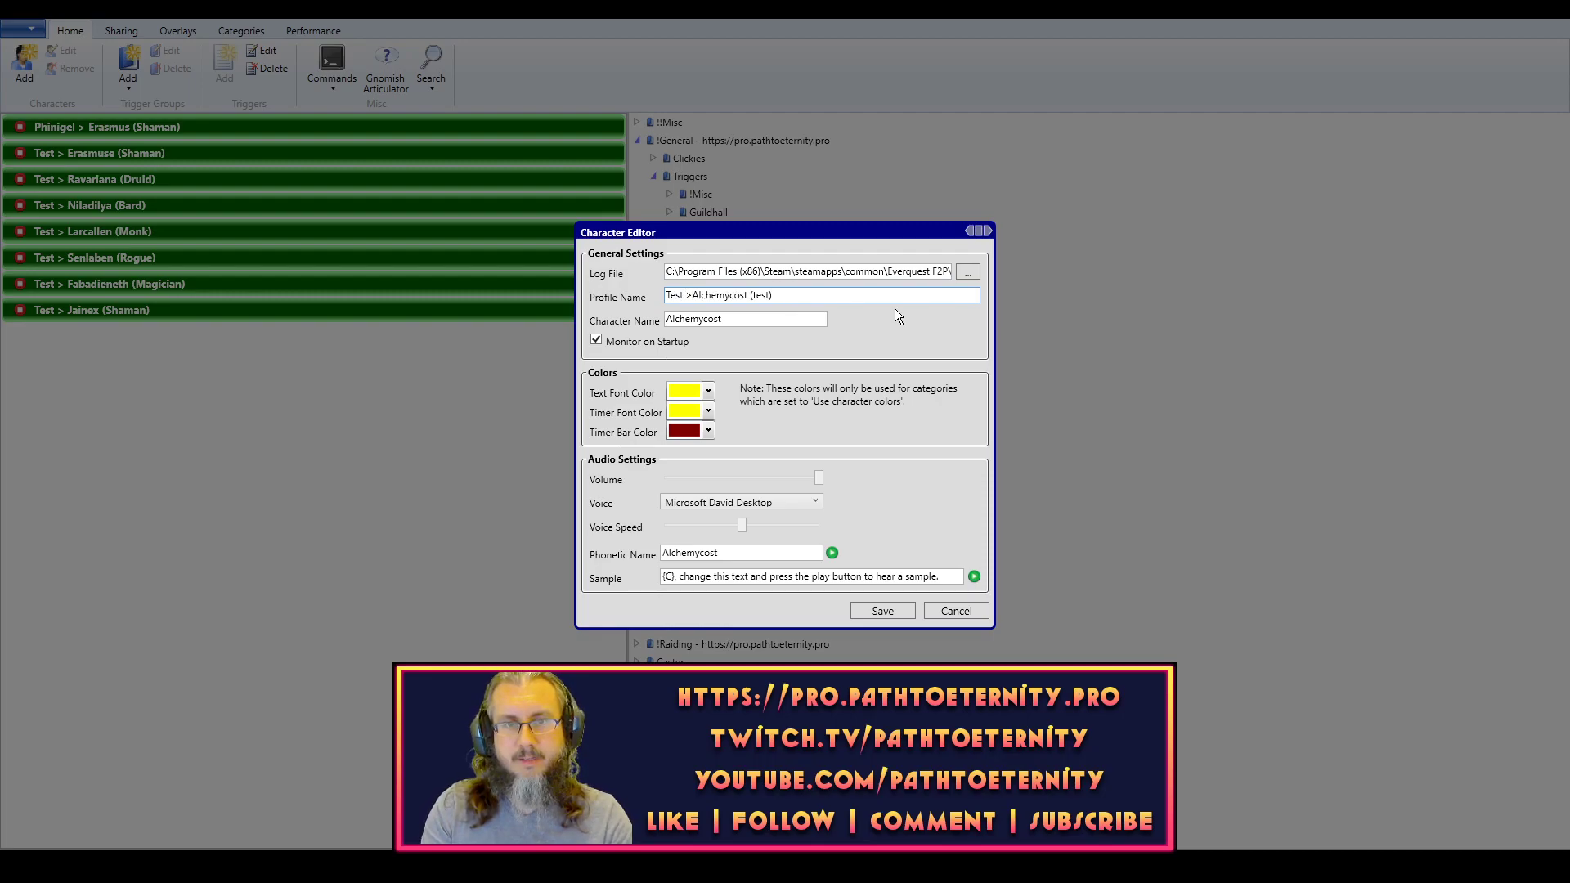
pyautogui.press('End')
pyautogui.press('BackSpace')
pyautogui.press('BackSpace')
pyautogui.press('BackSpace')
pyautogui.press('BackSpace')
pyautogui.press('BackSpace')
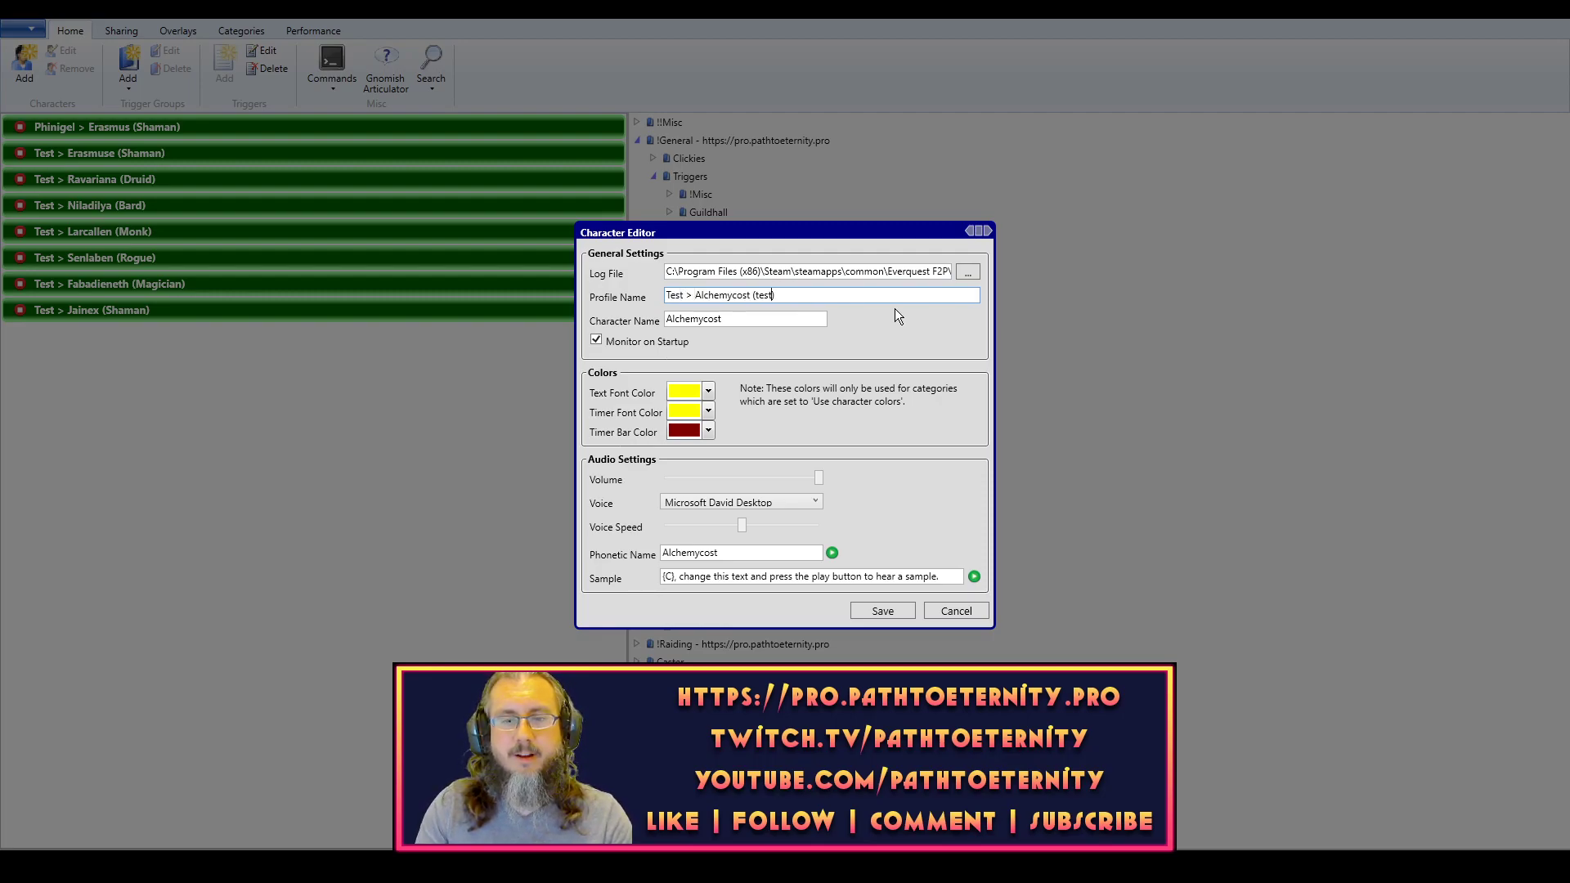
pyautogui.write('Shaman')
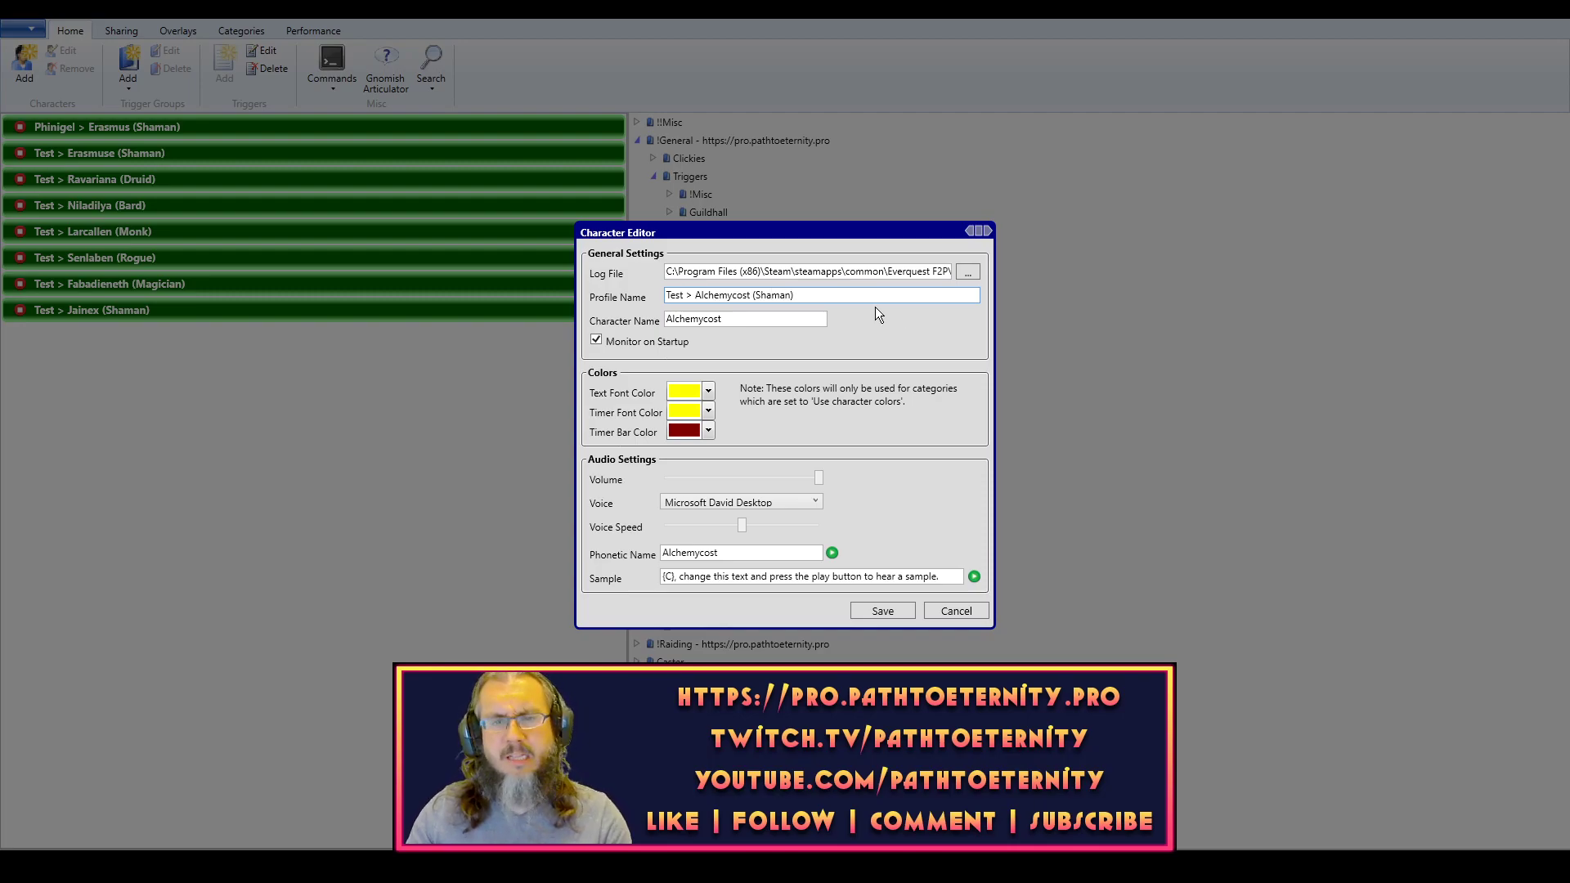
pyautogui.write(')')
# - Review the new character's name and the text-to-speech voices available for it
pyautogui.moveTo(744, 326); pyautogui.dragTo(654, 326)
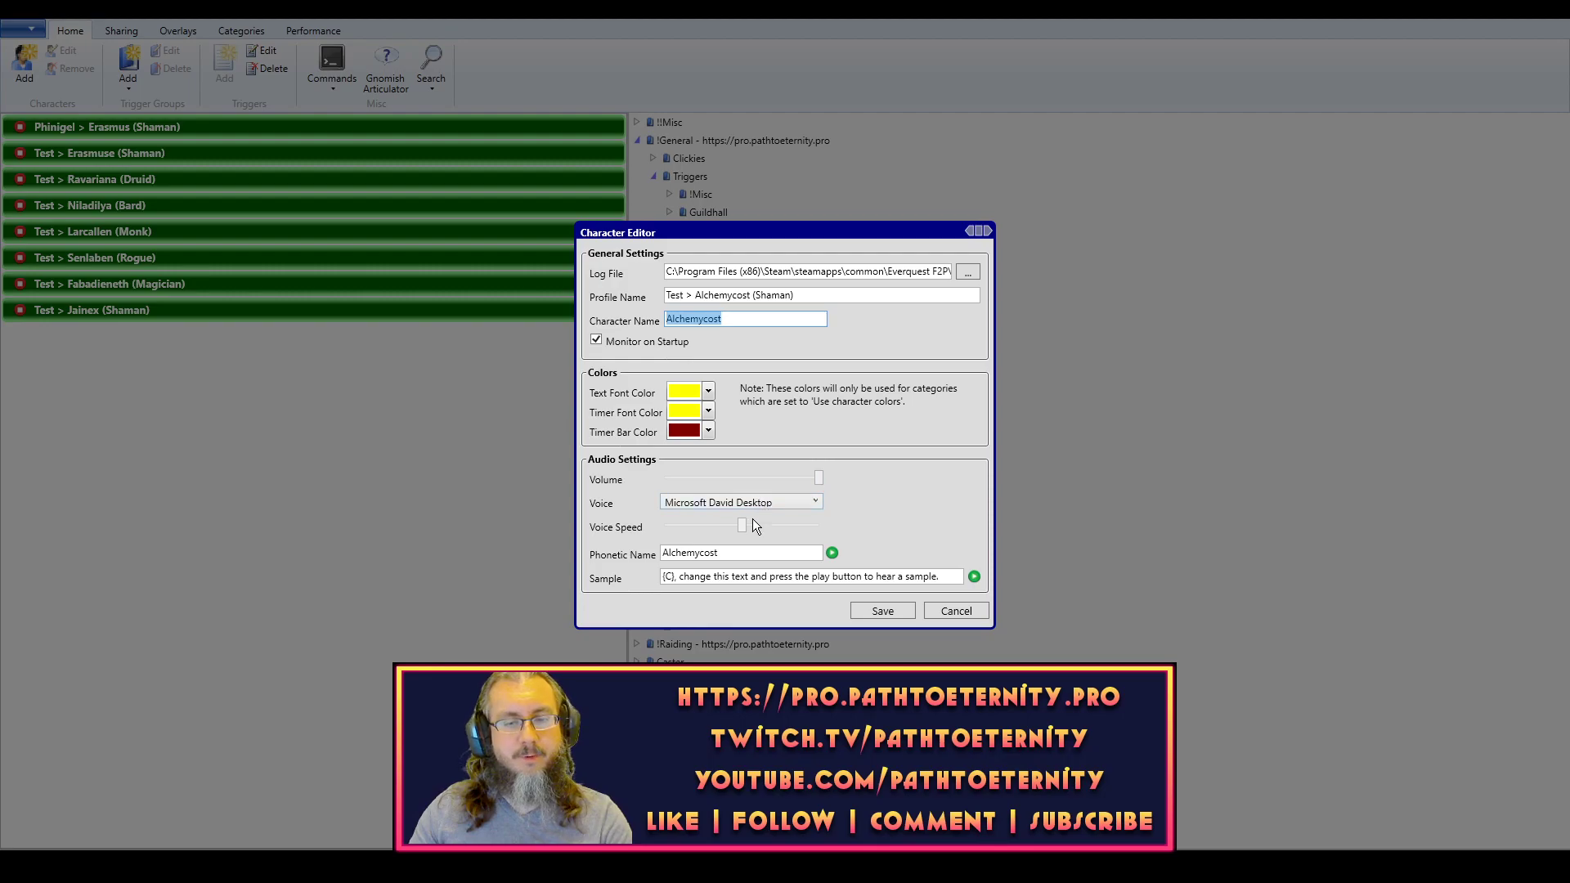
pyautogui.click(784, 501)
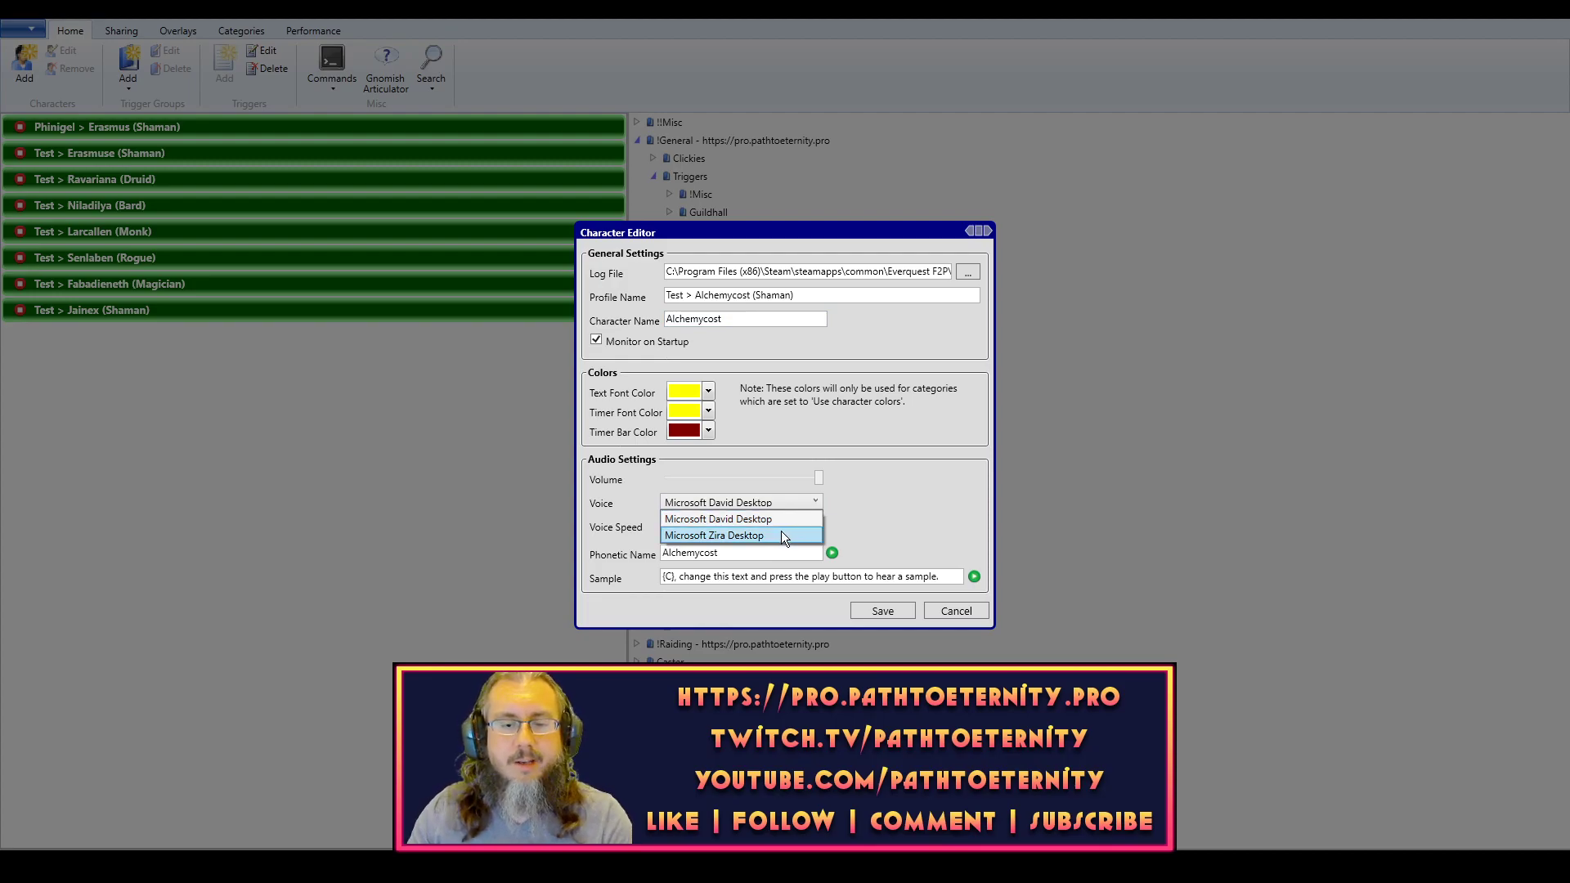
pyautogui.click(867, 520)
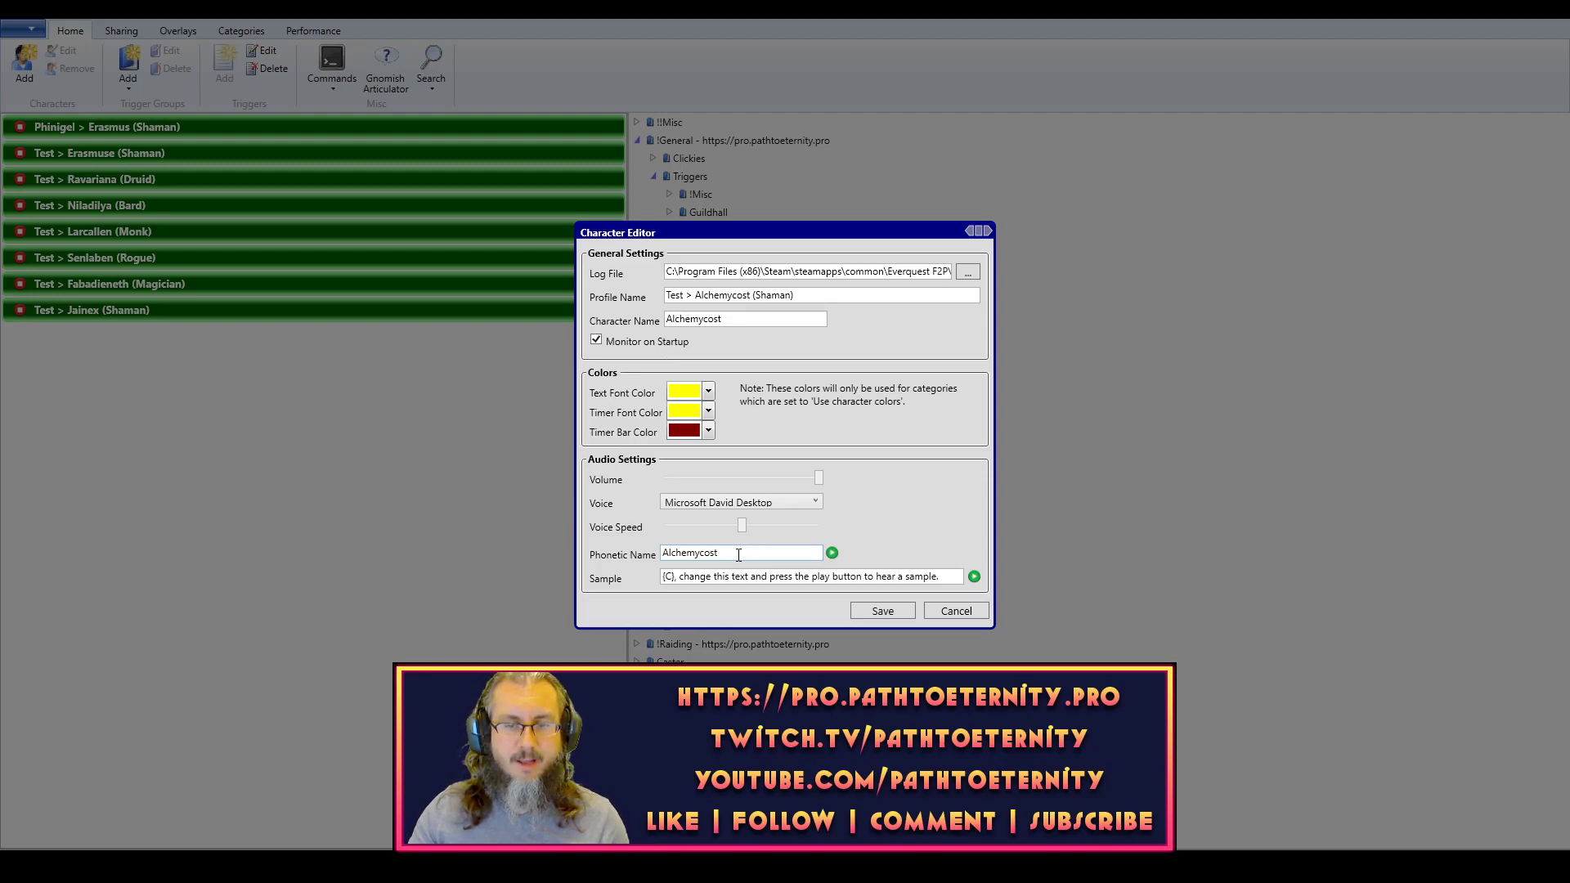
# - Set the phonetic name to "Shaman", preview its pronunciation, and inspect the {C} token in the sample text
pyautogui.hotkey('ctrl', 'a')
pyautogui.write('Shaman')
pyautogui.click(831, 553)
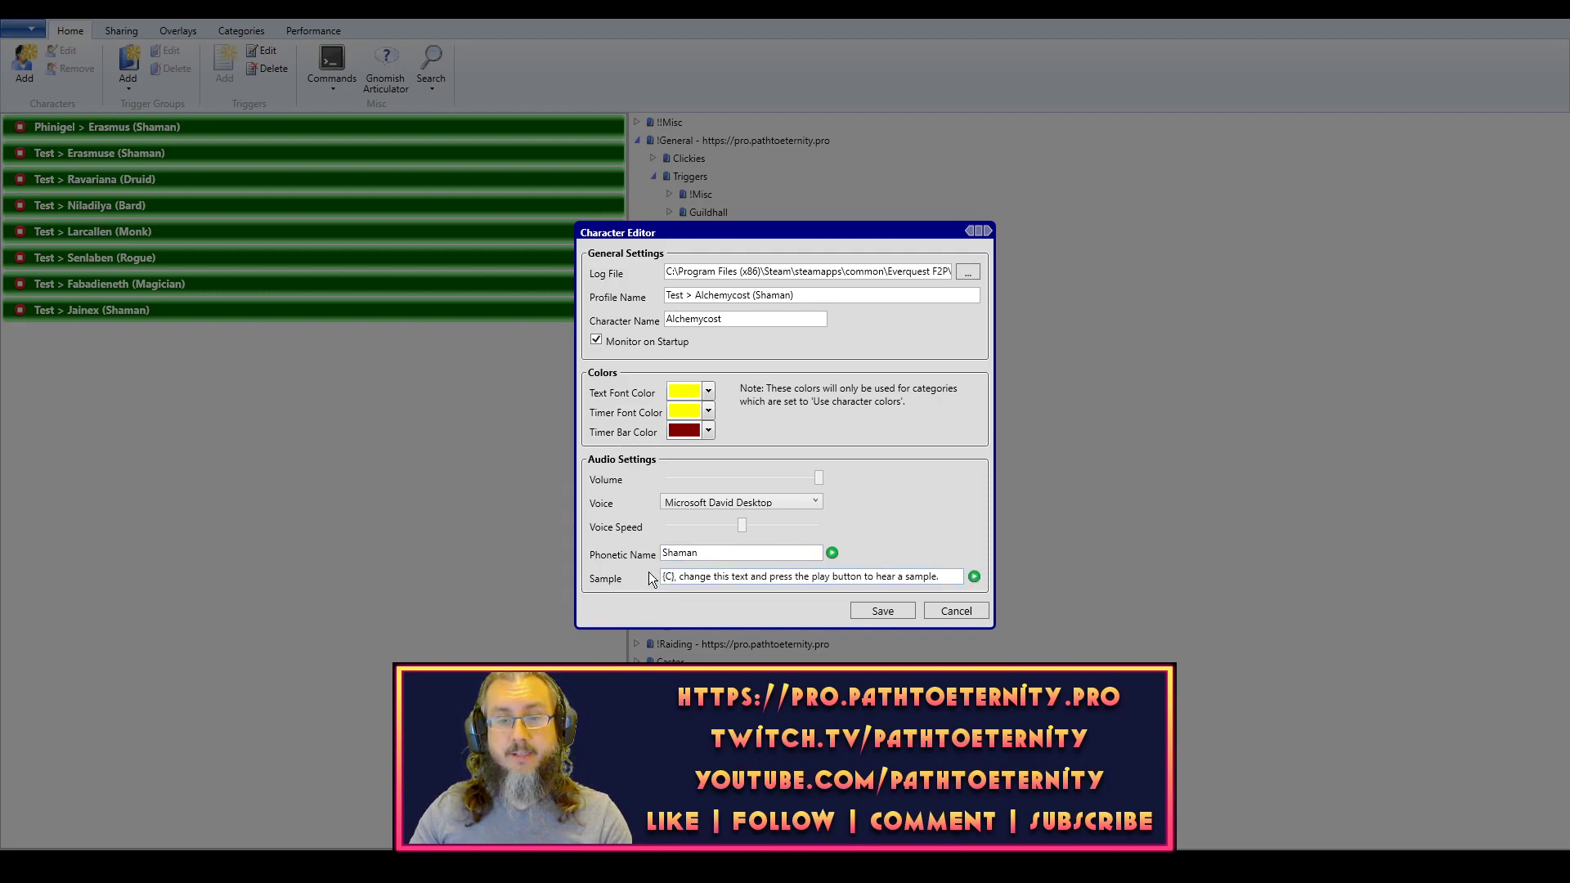
pyautogui.click(676, 578)
pyautogui.write(',')
pyautogui.moveTo(676, 578); pyautogui.dragTo(662, 577)
pyautogui.click(939, 576)
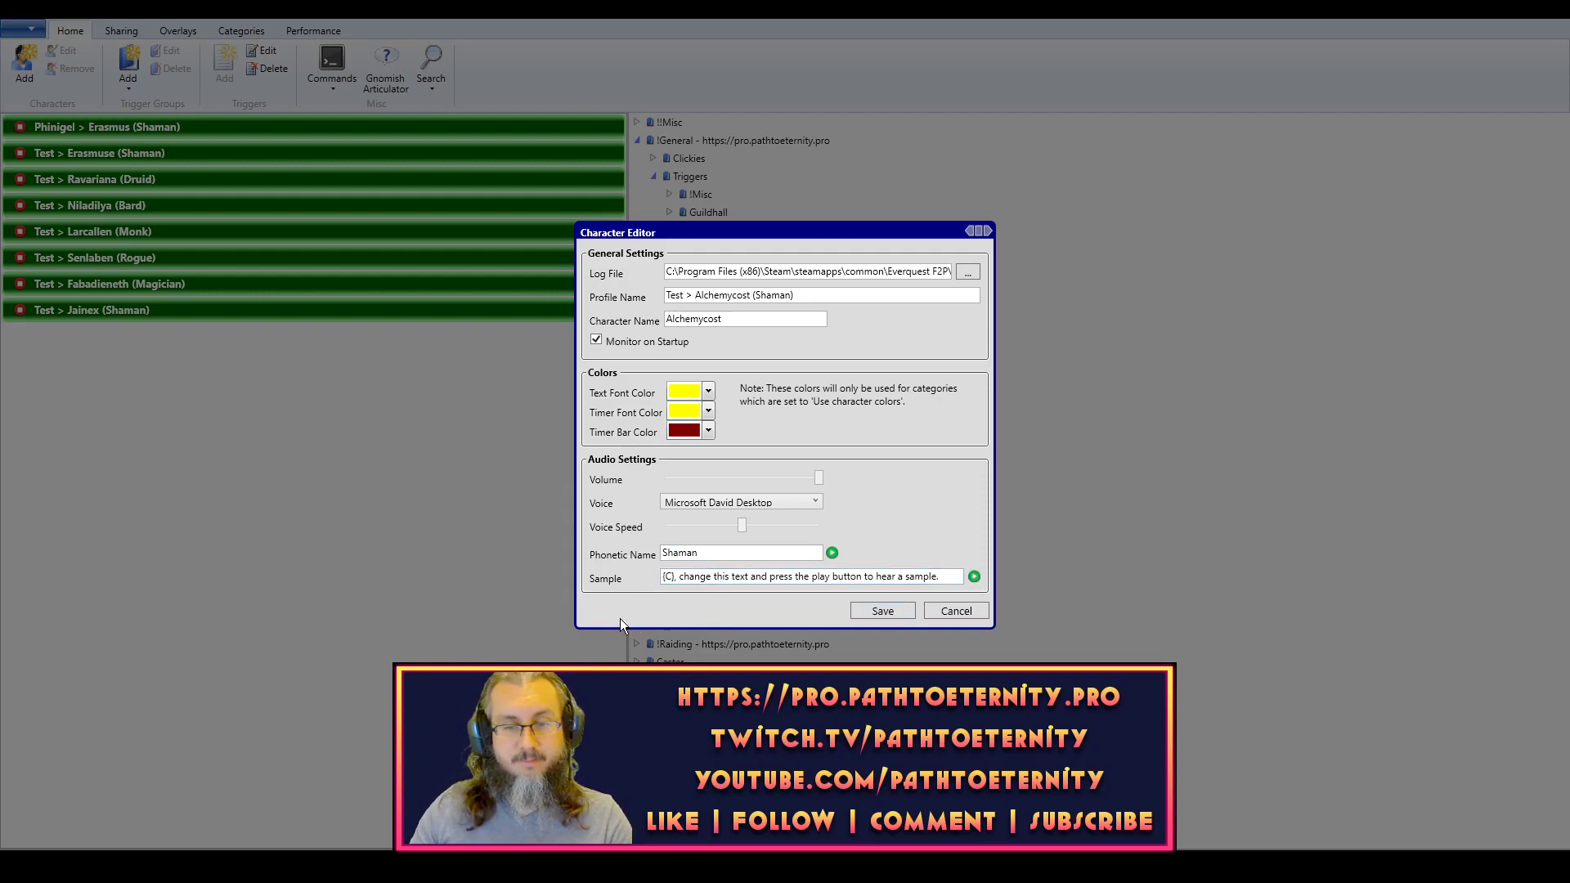
# - Copy the character name Alchemycost into the phonetic name and save the new character
pyautogui.doubleClick(691, 319)
pyautogui.hotkey('ctrl', 'c')
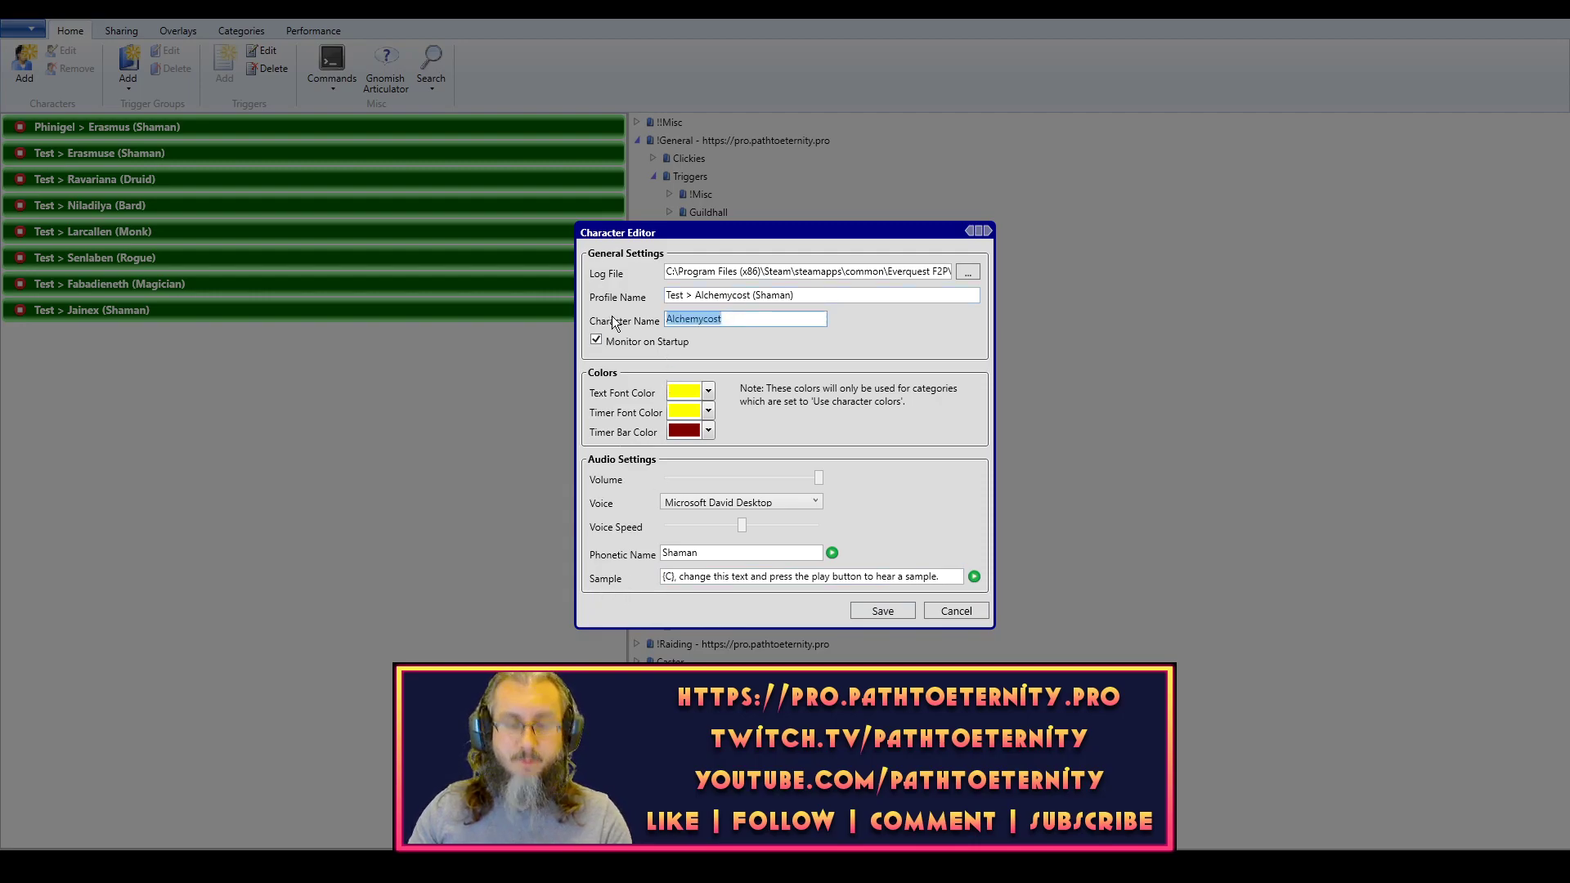
pyautogui.doubleClick(719, 550)
pyautogui.hotkey('ctrl', 'v')
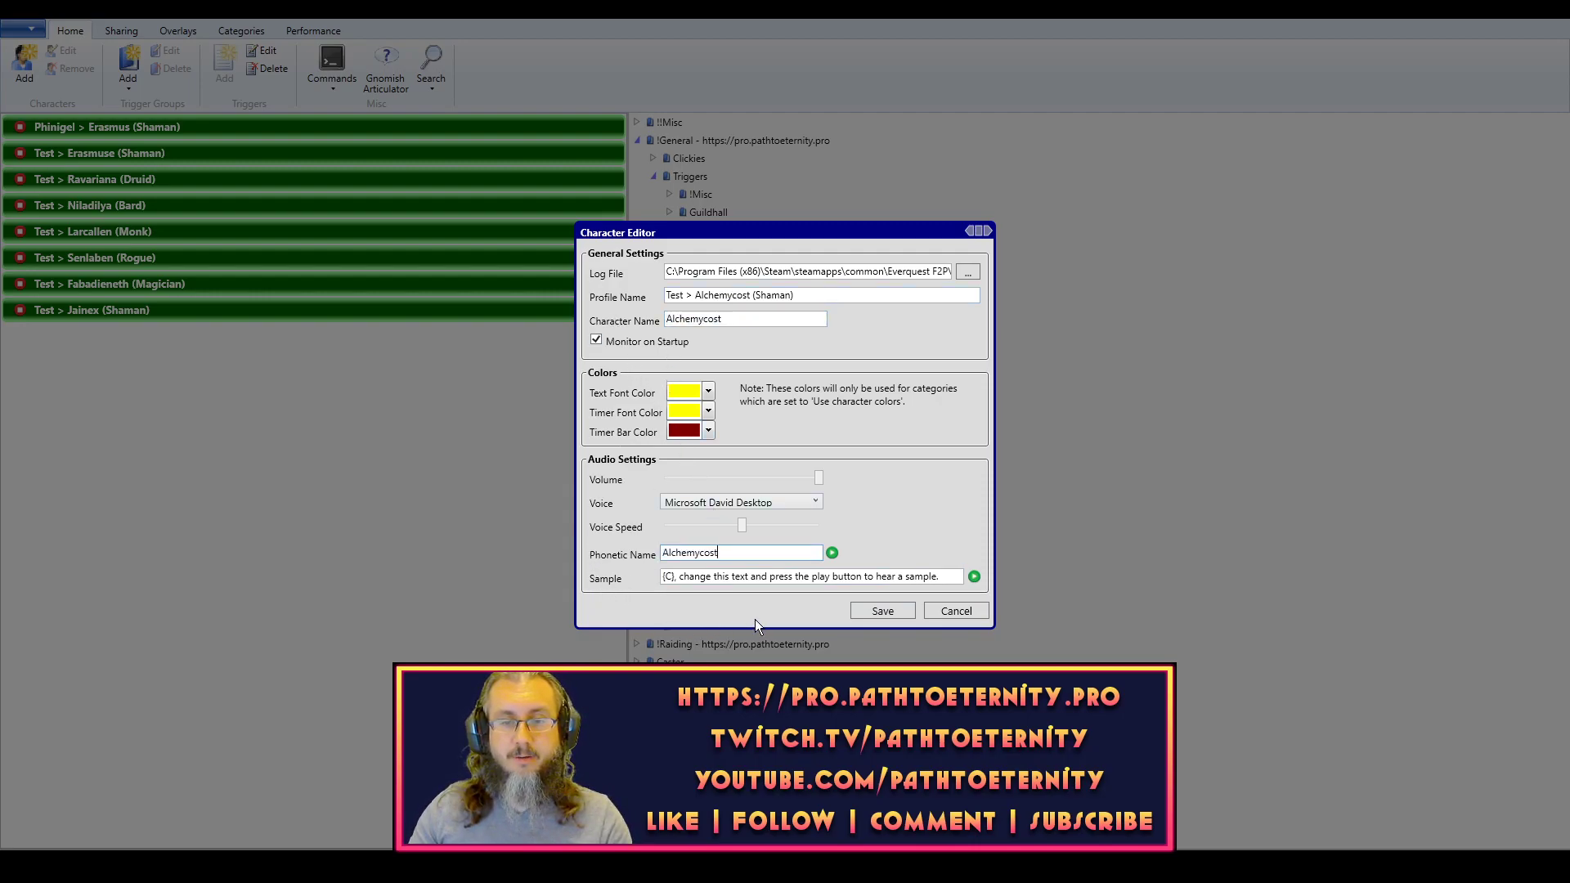
pyautogui.click(885, 611)
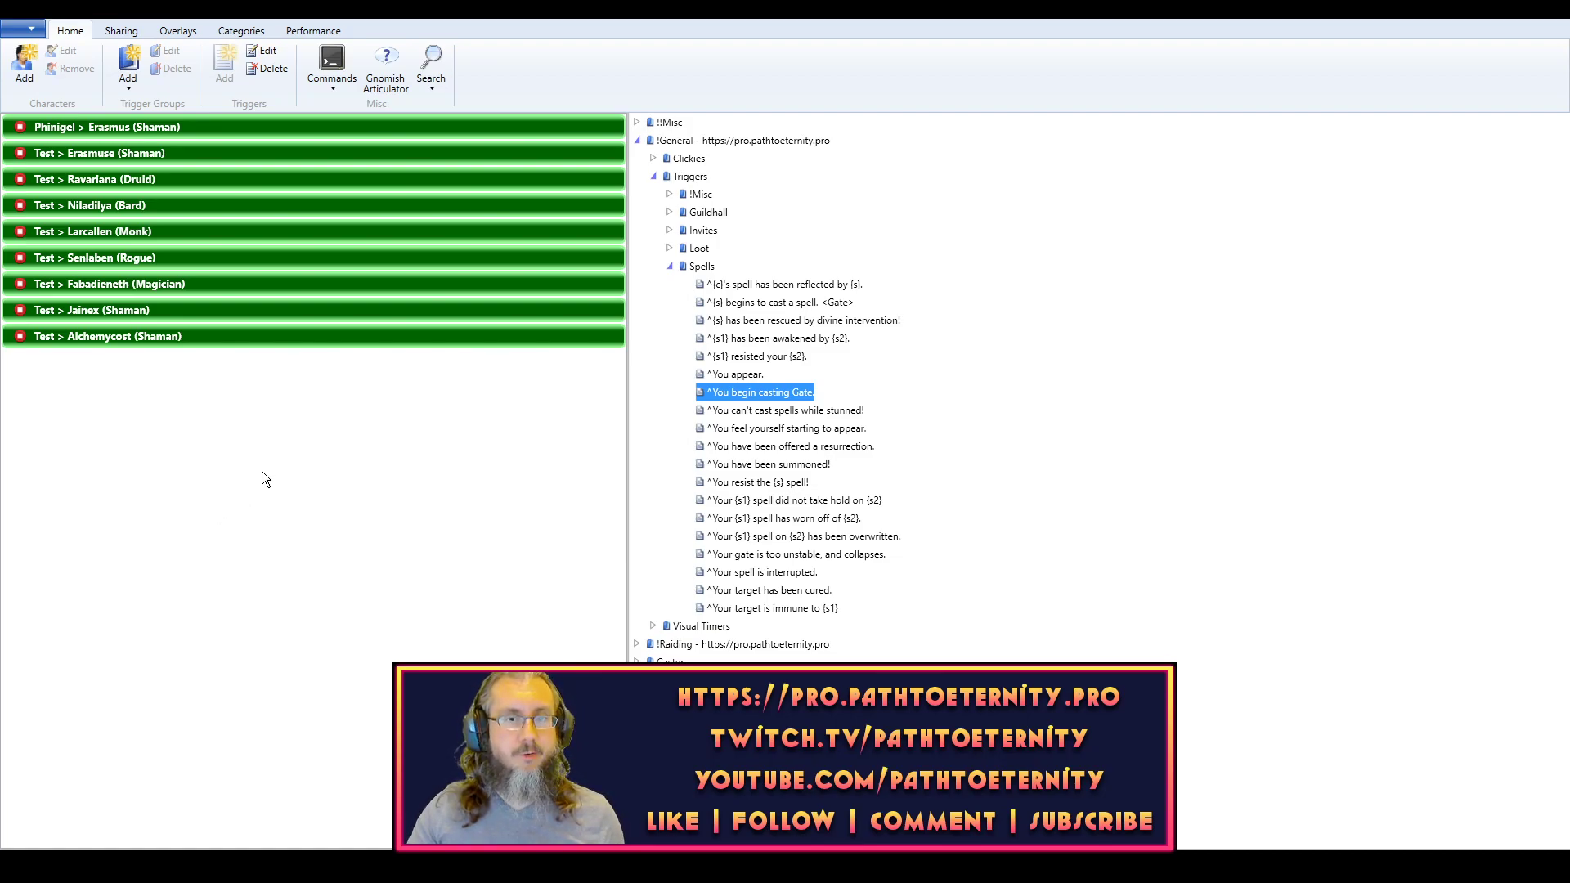
# - Select the Test > Alchemycost (Shaman) character, then several characters together, to compare their enabled trigger groups
pyautogui.click(347, 337)
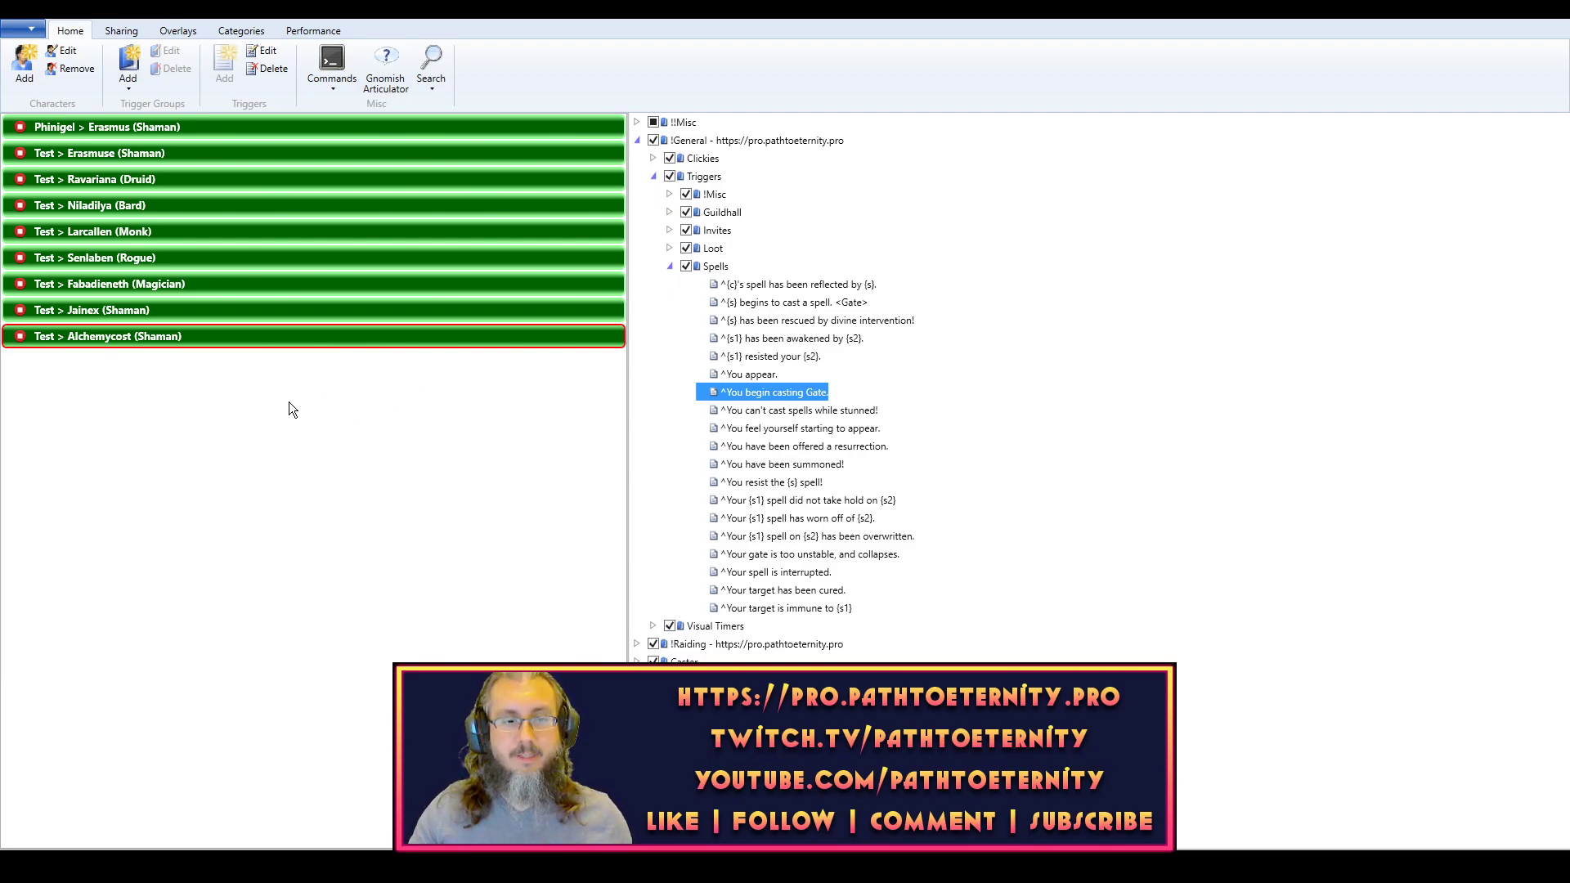
pyautogui.keyDown('ctrl'); pyautogui.click(356, 312); pyautogui.keyUp('ctrl')
pyautogui.keyDown('ctrl'); pyautogui.click(372, 253); pyautogui.keyUp('ctrl')
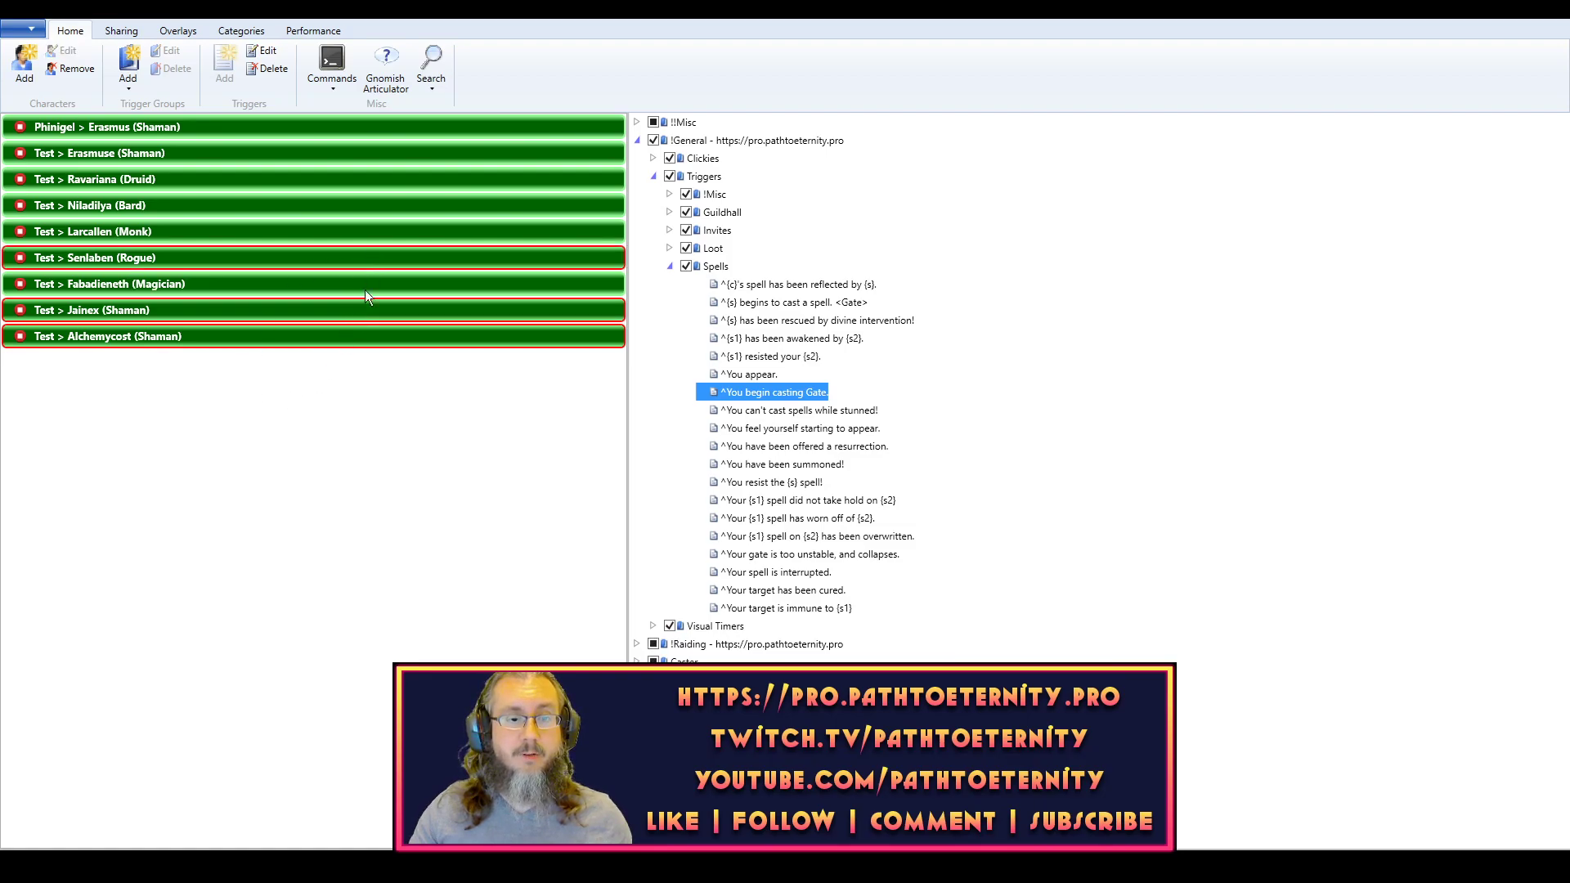
pyautogui.keyDown('shift'); pyautogui.click(375, 182); pyautogui.keyUp('shift')
pyautogui.hotkey('shift', 'End')
# - For the Test > Alchemycost (Shaman) character only, disable the !!Misc, !Raiding and Caster trigger groups
pyautogui.click(299, 336)
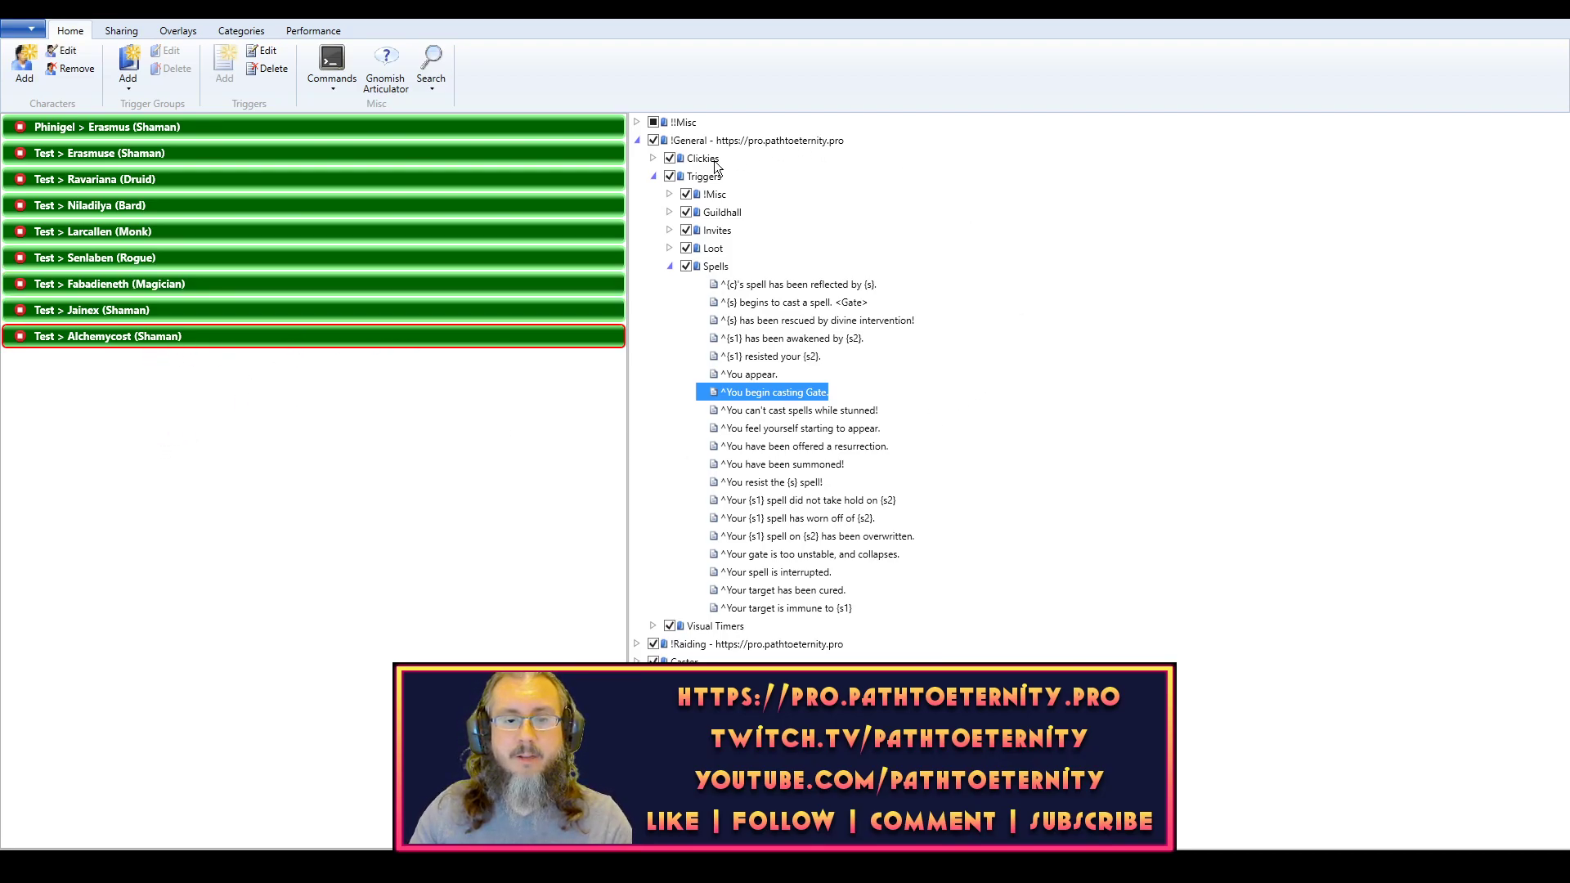
pyautogui.moveTo(783, 395)
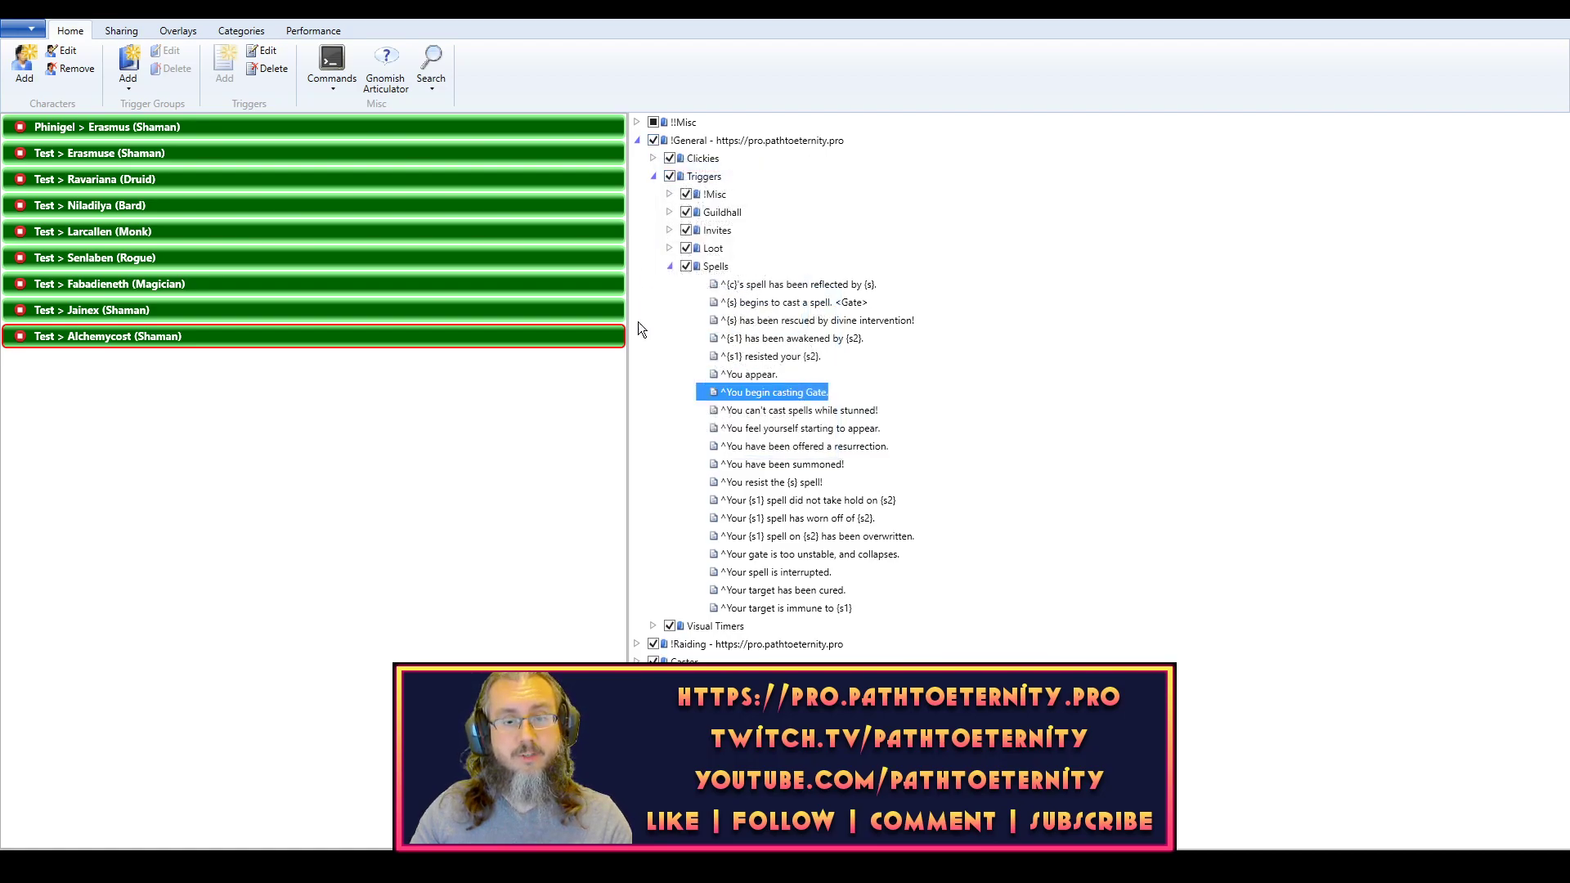
pyautogui.click(654, 122)
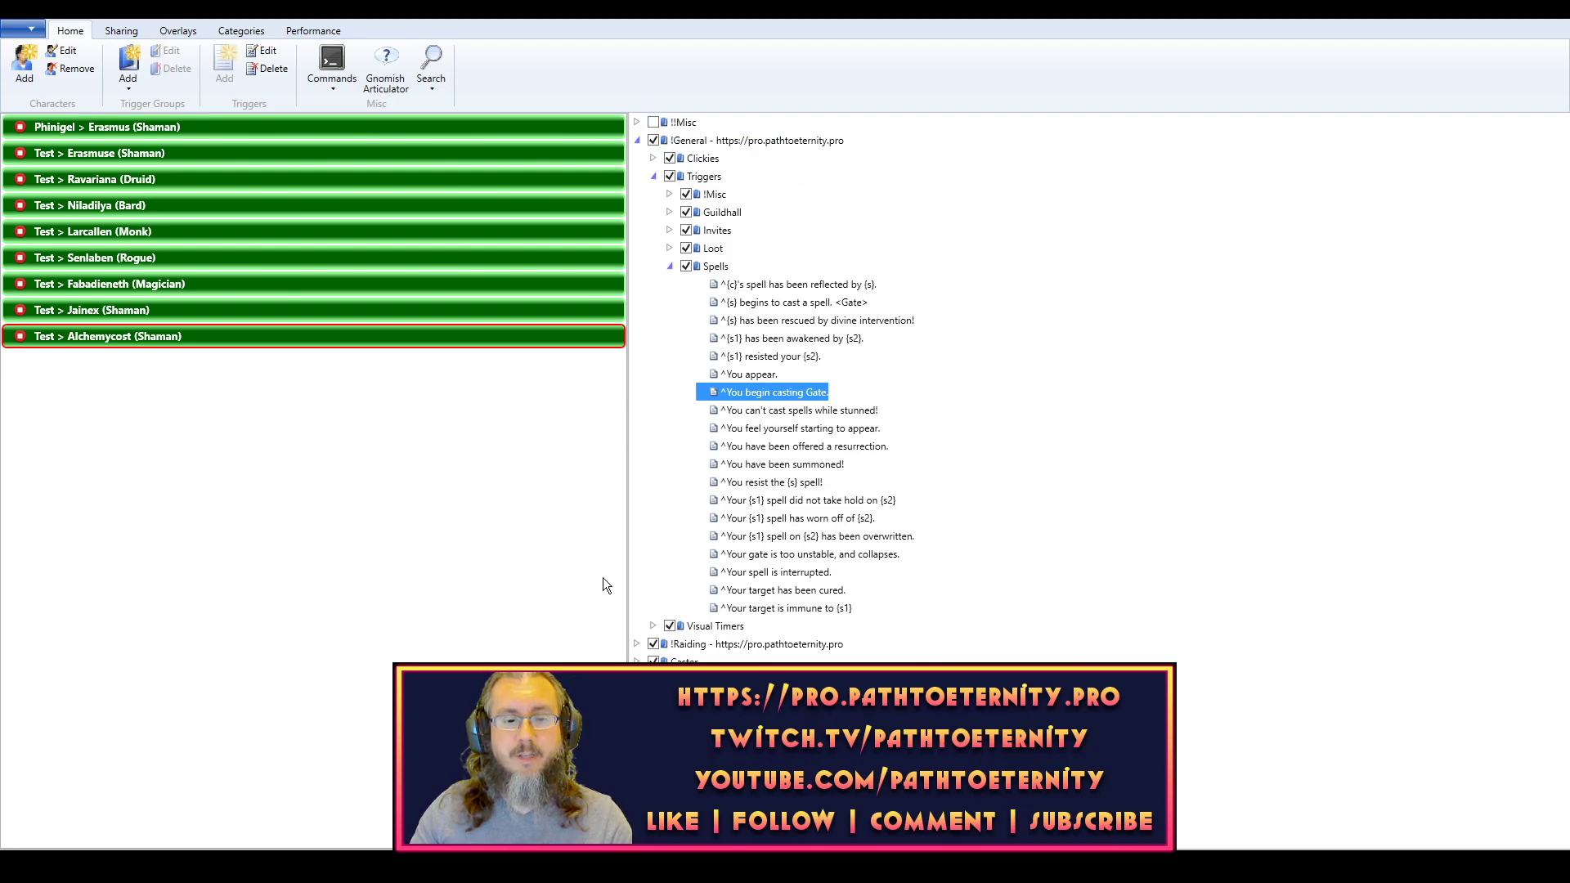
pyautogui.click(655, 642)
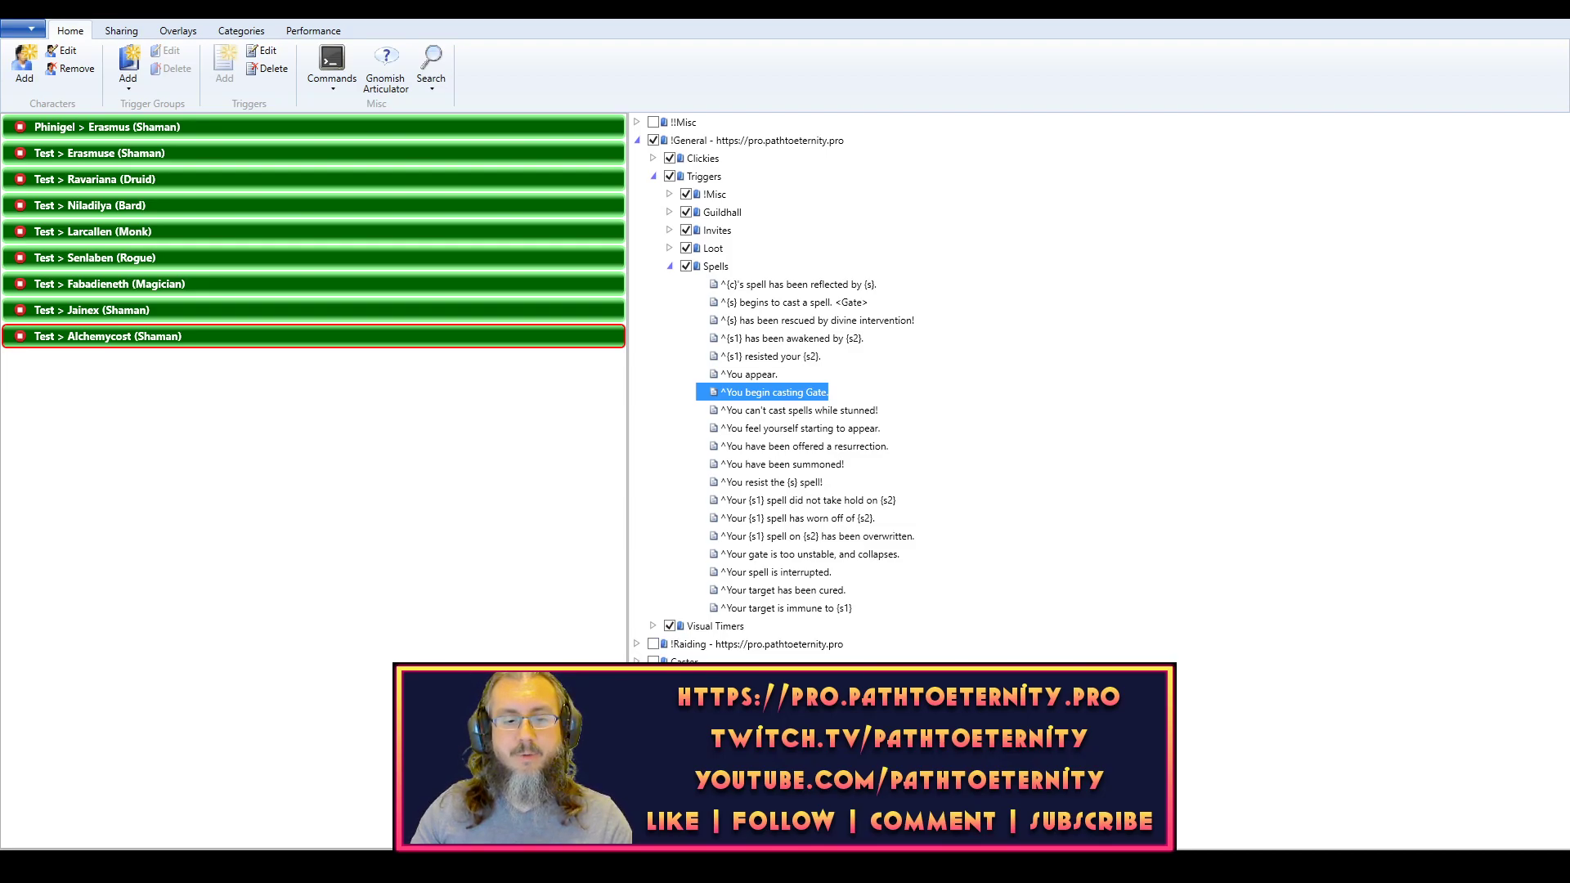
# - Check the "^You begin casting Gate." trigger's settings, then switch to EverQuest and cast Gate to test its alert
pyautogui.doubleClick(773, 392)
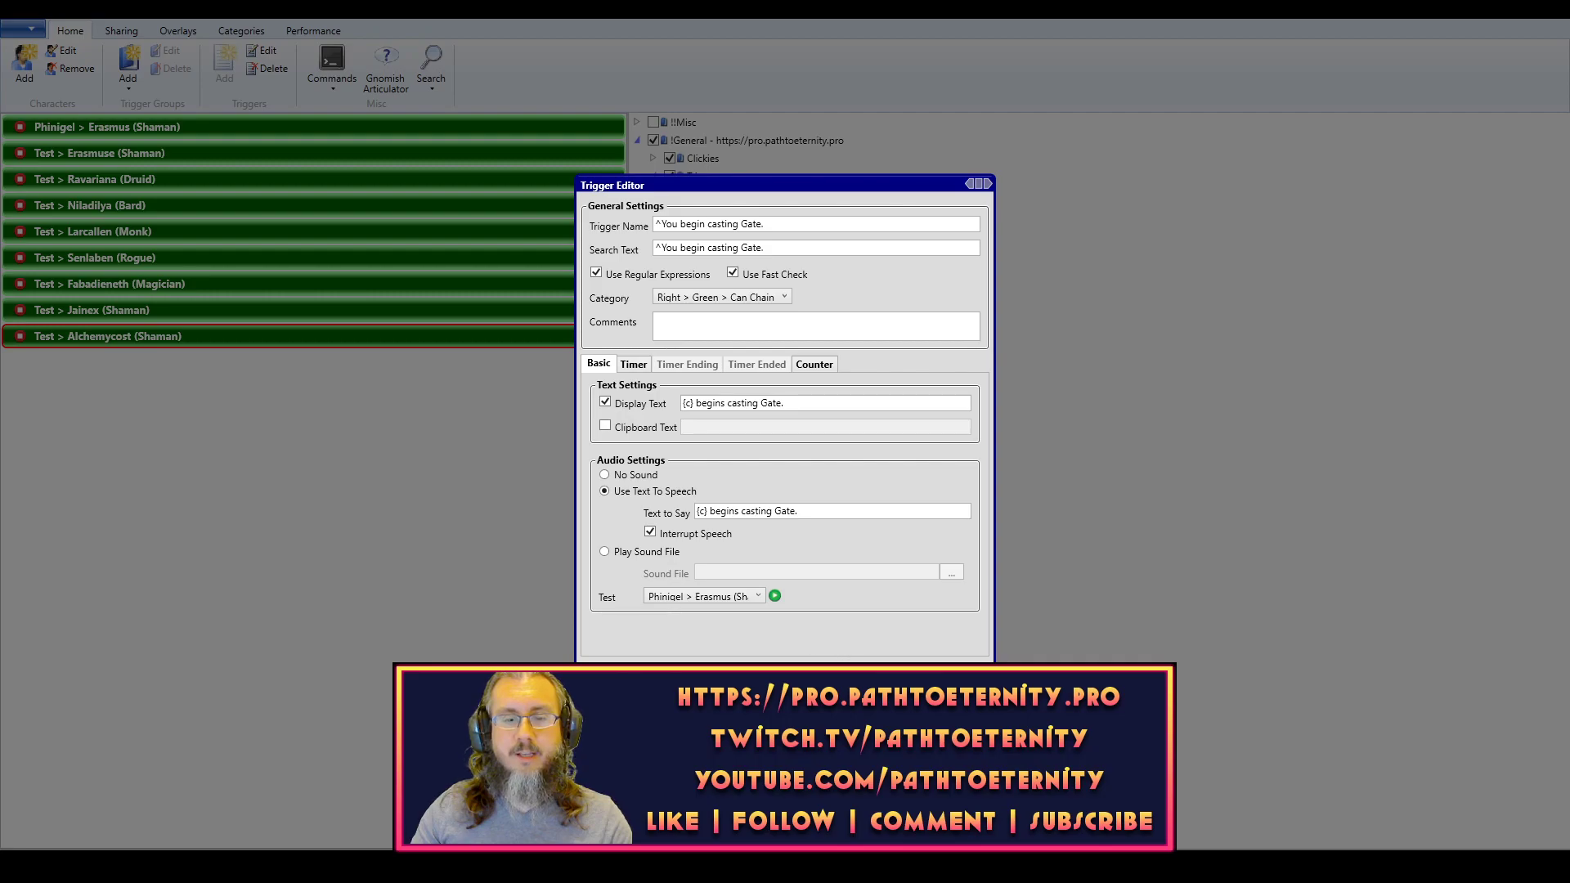
pyautogui.press('Escape')
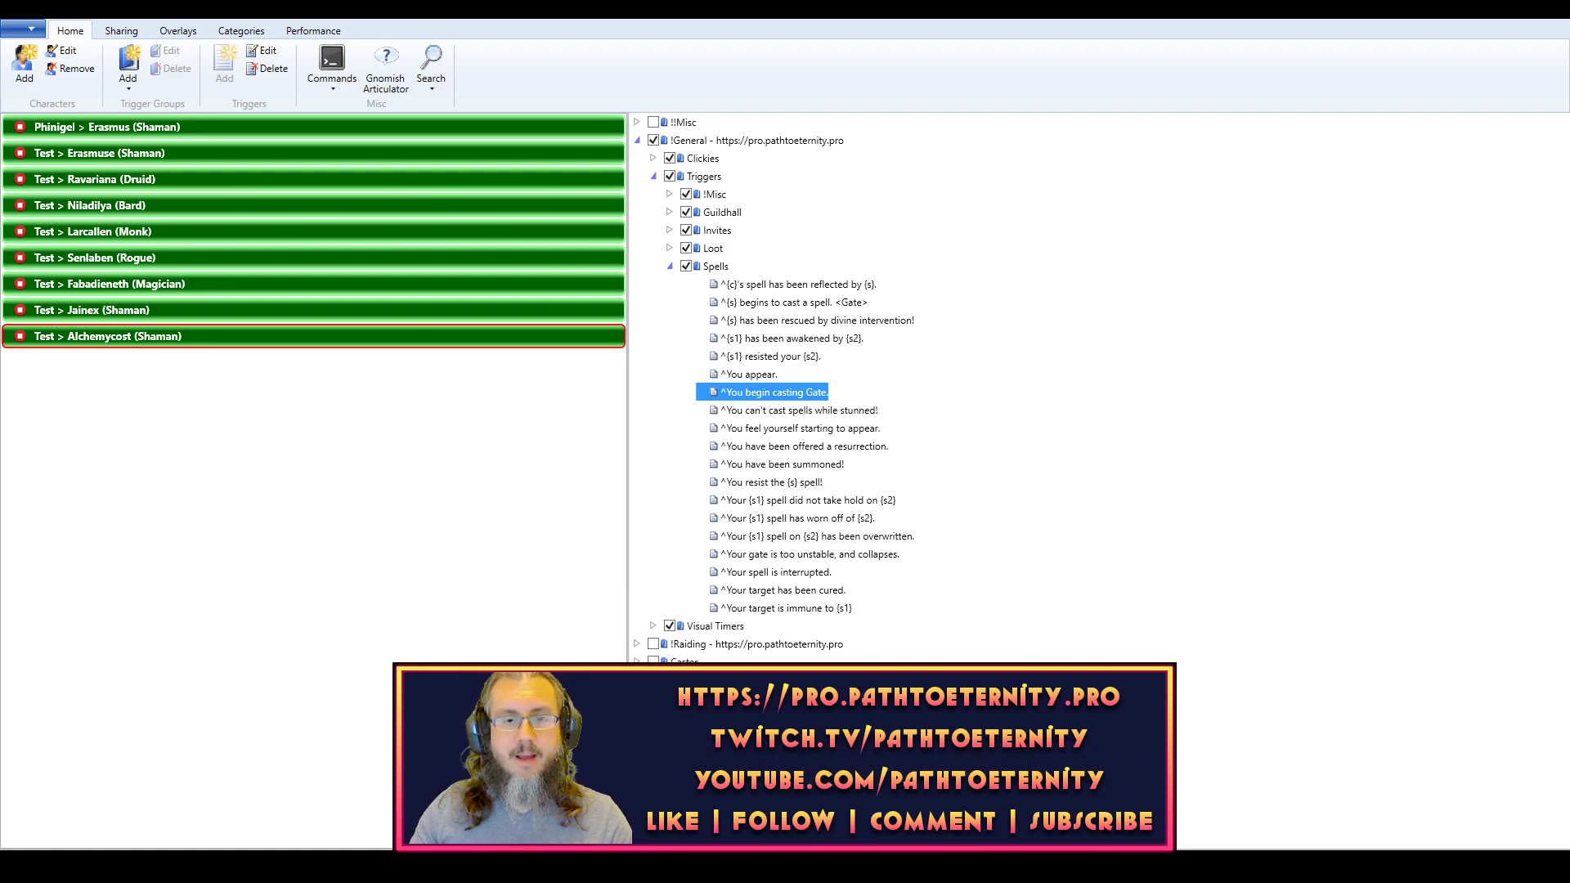
pyautogui.hotkey('alt', 'Tab')
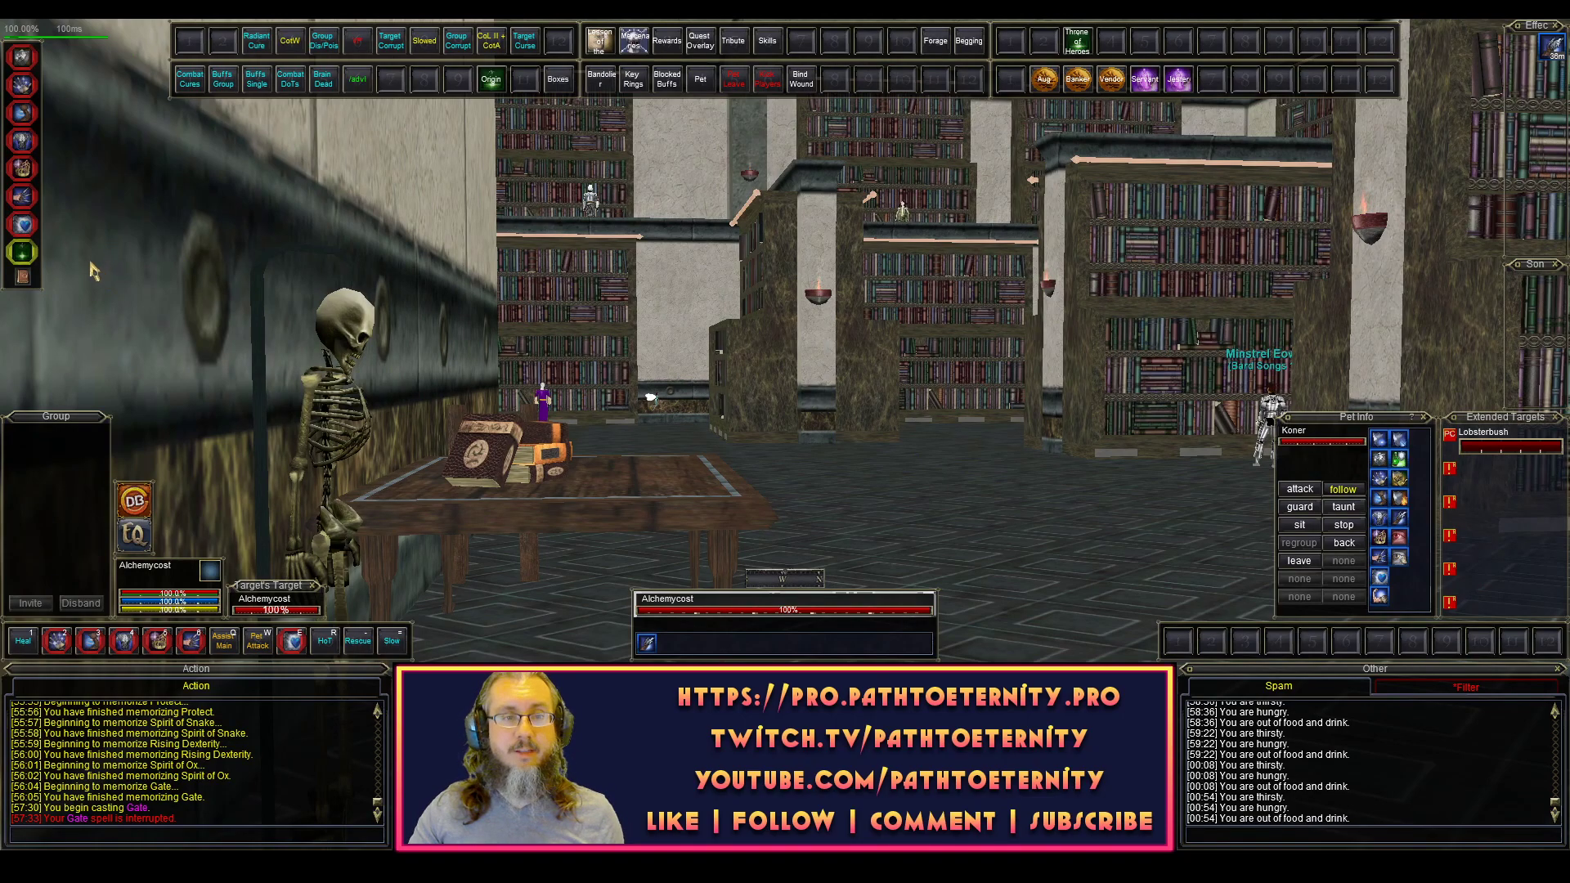
pyautogui.click(22, 252)
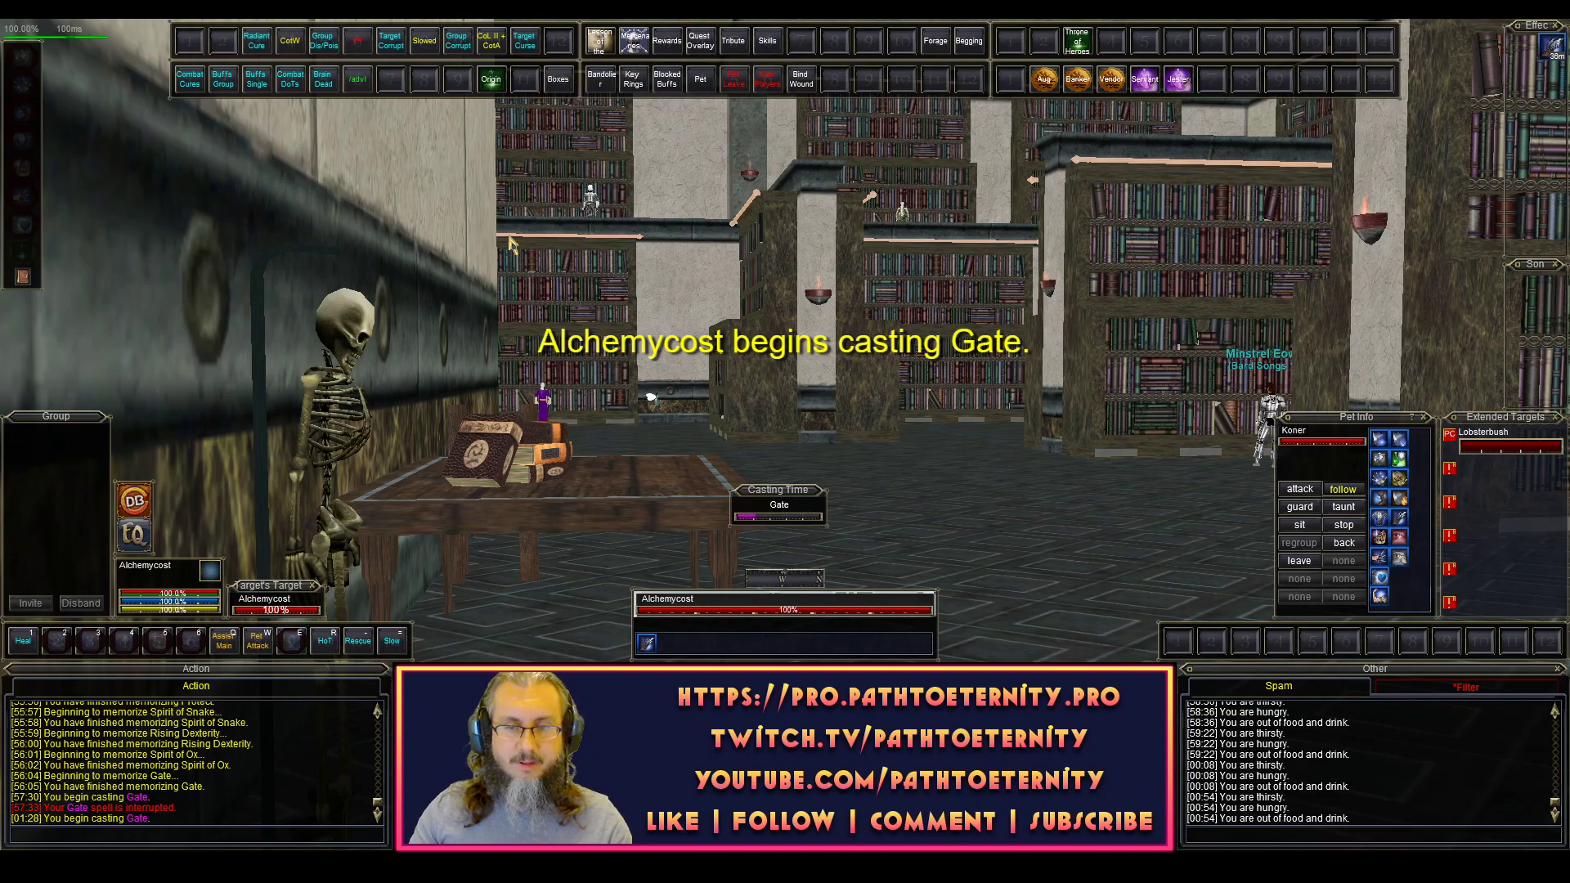
# - Interrupt the Gate cast, then switch to GINA and stop monitoring the Test > Alchemycost (Shaman) character
pyautogui.press('d')
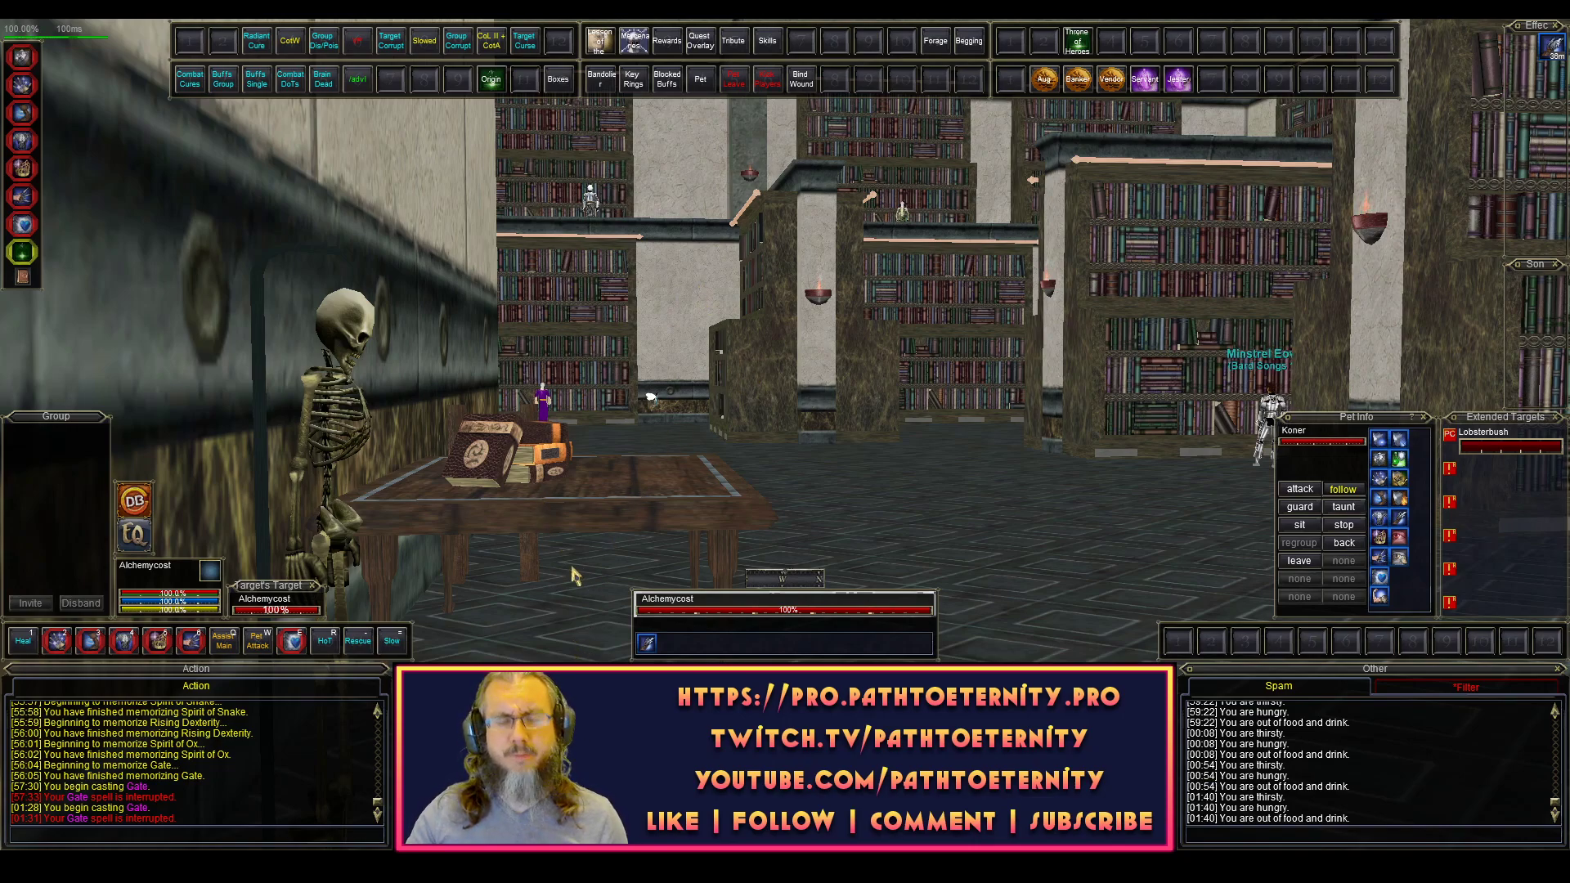
pyautogui.hotkey('alt', 'Tab')
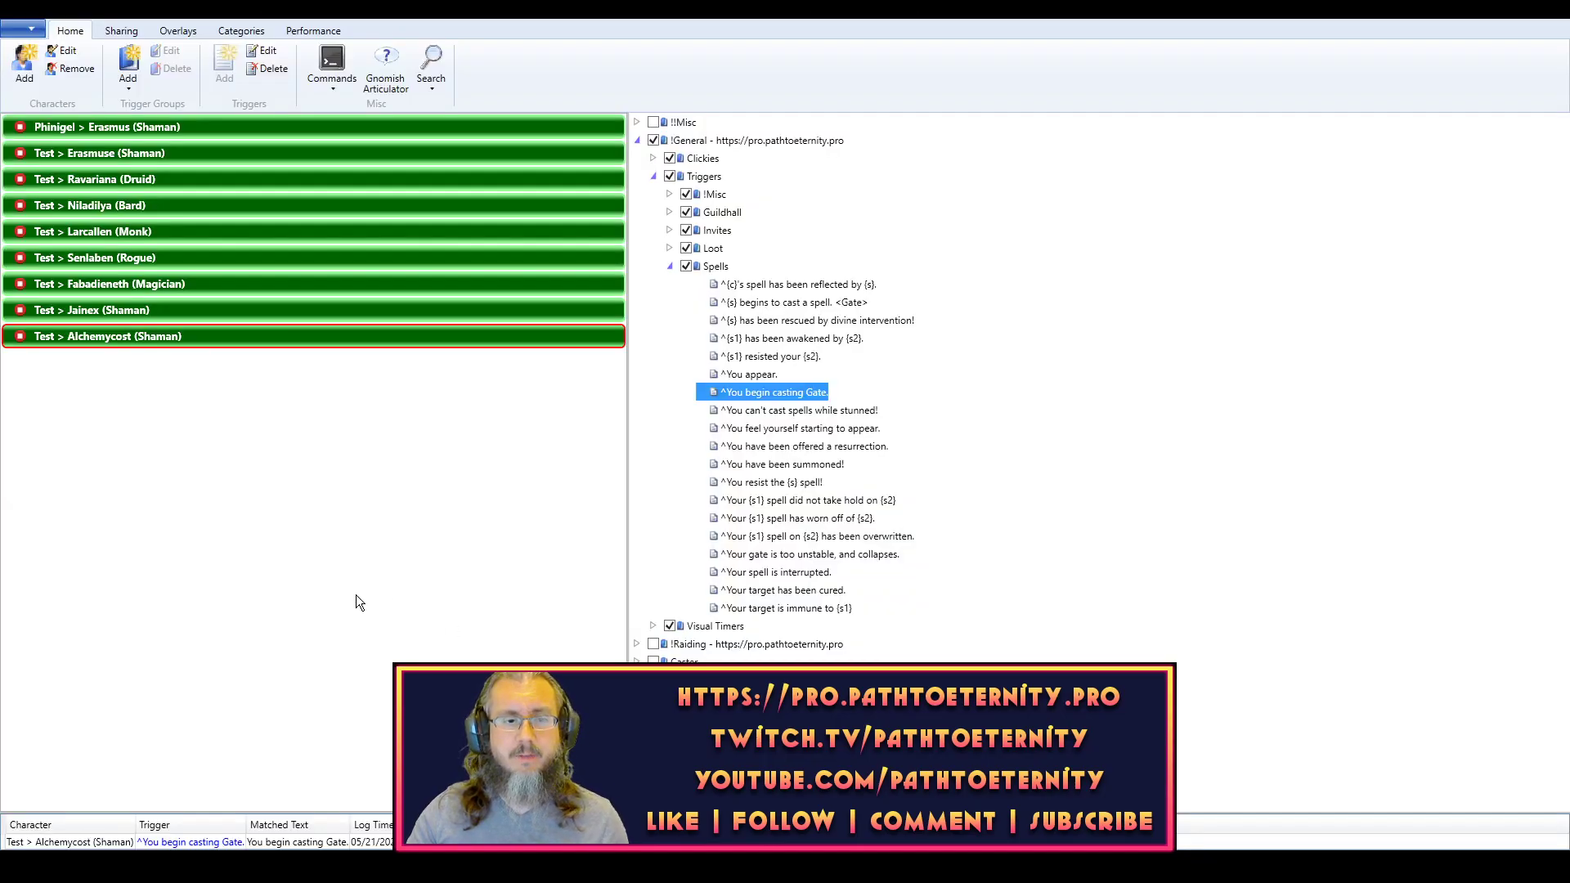
pyautogui.click(21, 337)
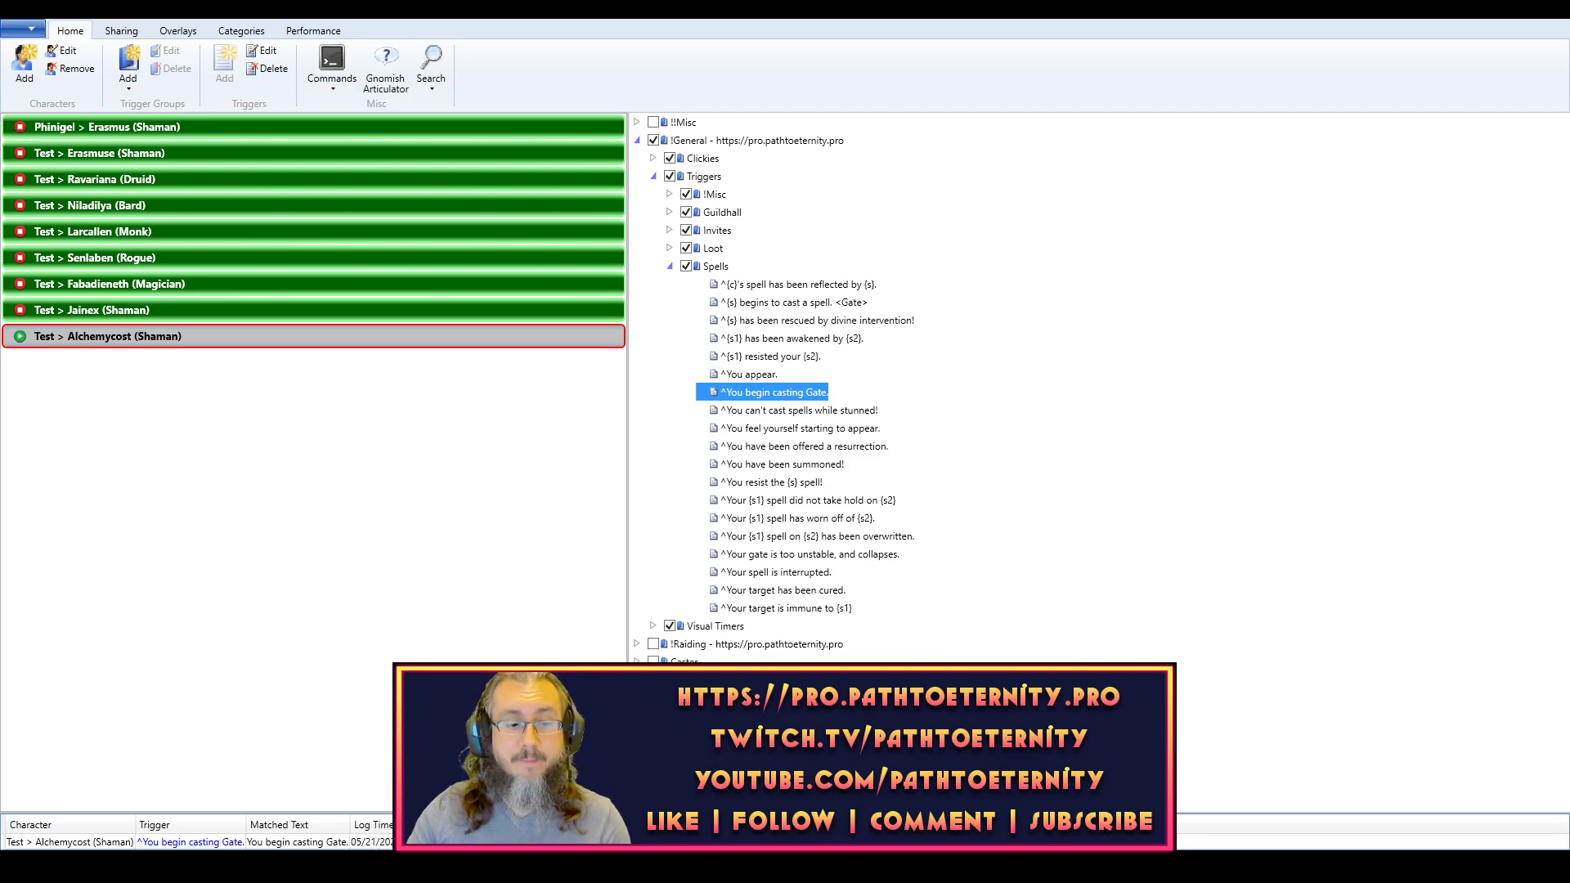
# - Switch to EverQuest and cast Gate with monitoring off, then return to GINA and resume monitoring Test > Alchemycost (Shaman)
pyautogui.hotkey('alt', 'Tab')
pyautogui.click(24, 260)
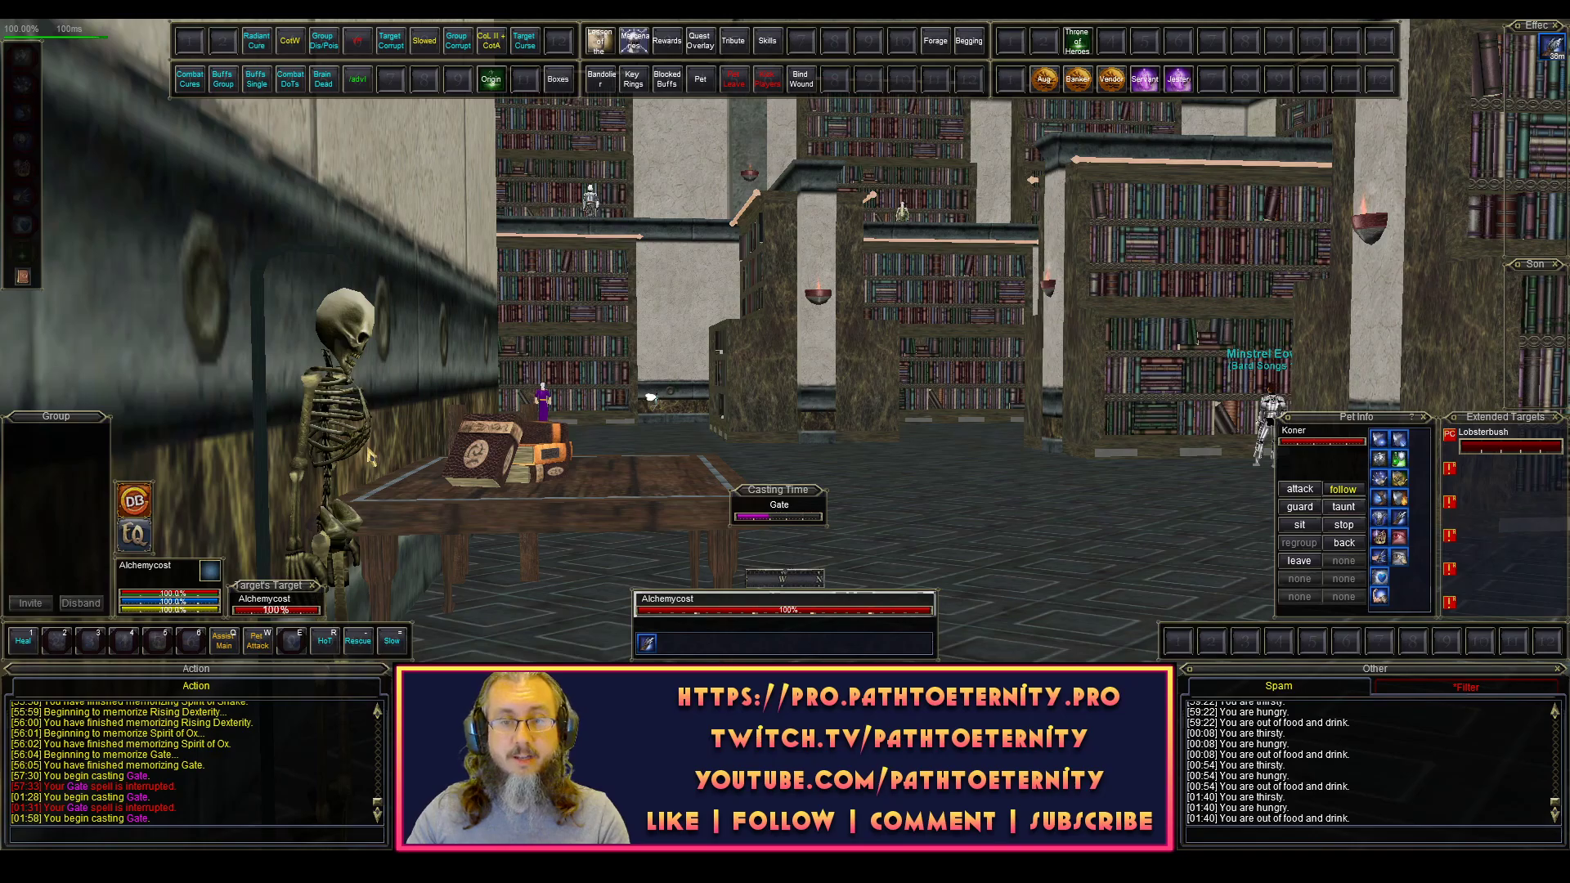
pyautogui.hotkey('alt', 'Tab')
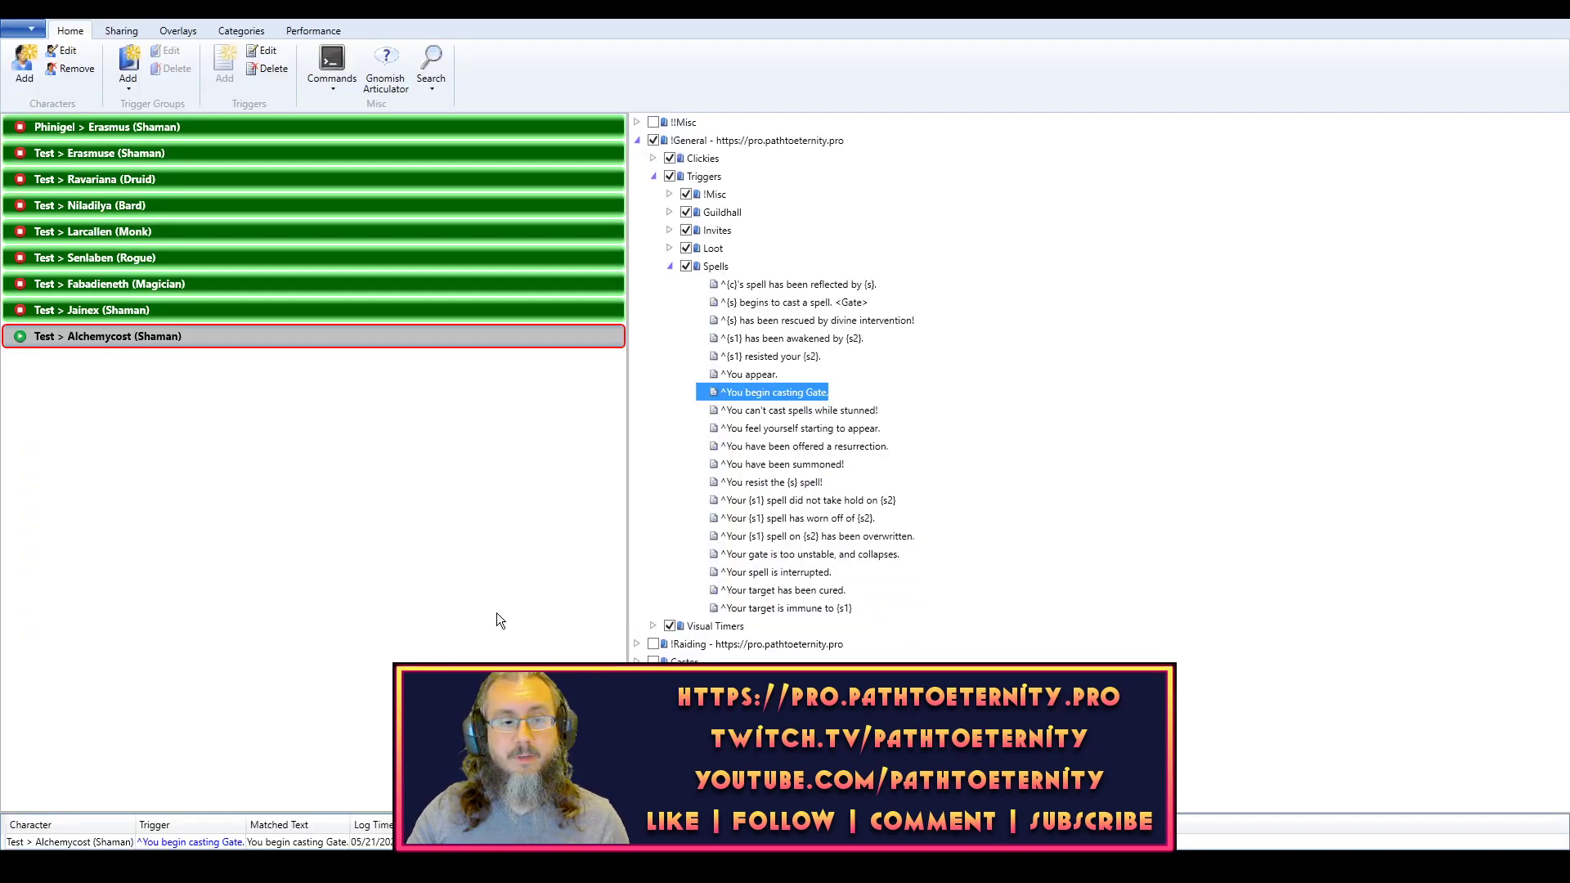
pyautogui.click(19, 336)
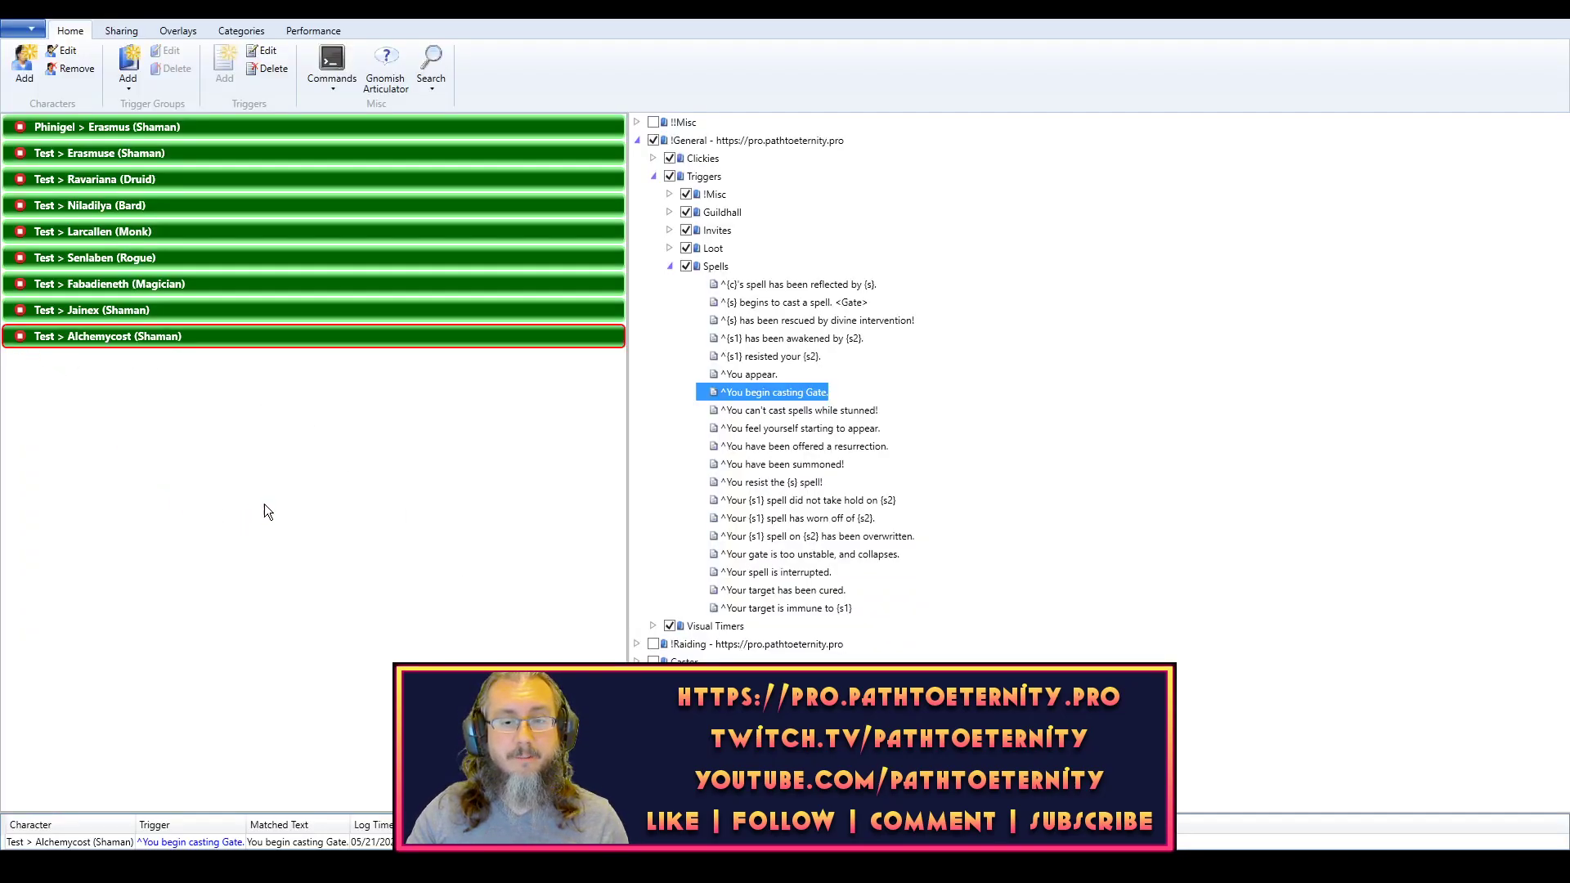